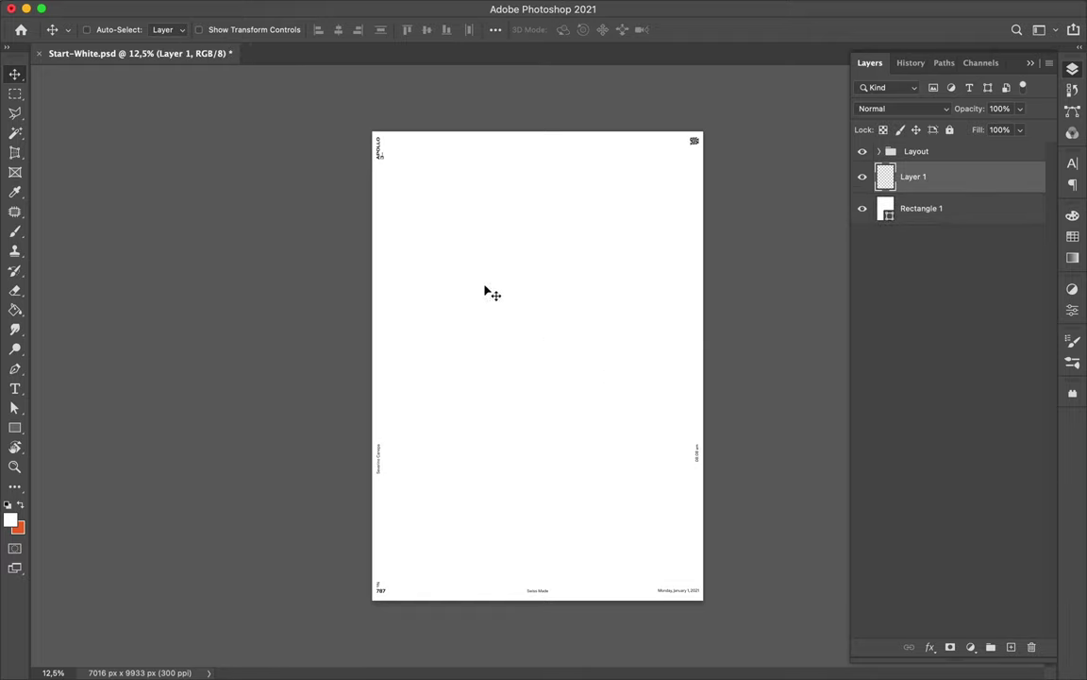
Step: Paint soft orange blobs on Layer 1: an L-shape, a large oval and a small blob
key(x)
drag(433, 193, 552, 210)
mouse_move(539, 388)
mouse_down()
mouse_move(539, 485)
mouse_move(519, 443)
mouse_up()
drag(633, 283, 651, 321)
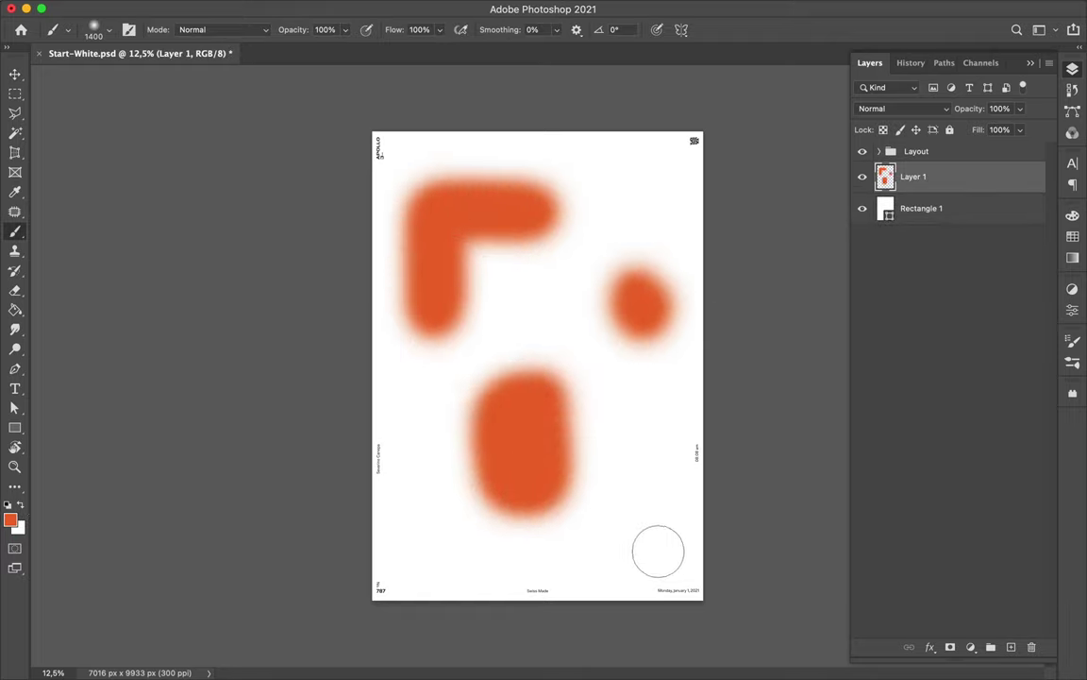
key(v)
Step: Blur the orange blobs with Gaussian Blur radius 271, then pixelate them with Mosaic
click(354, 9)
click(602, 275)
drag(792, 292, 798, 291)
key(Return)
click(354, 10)
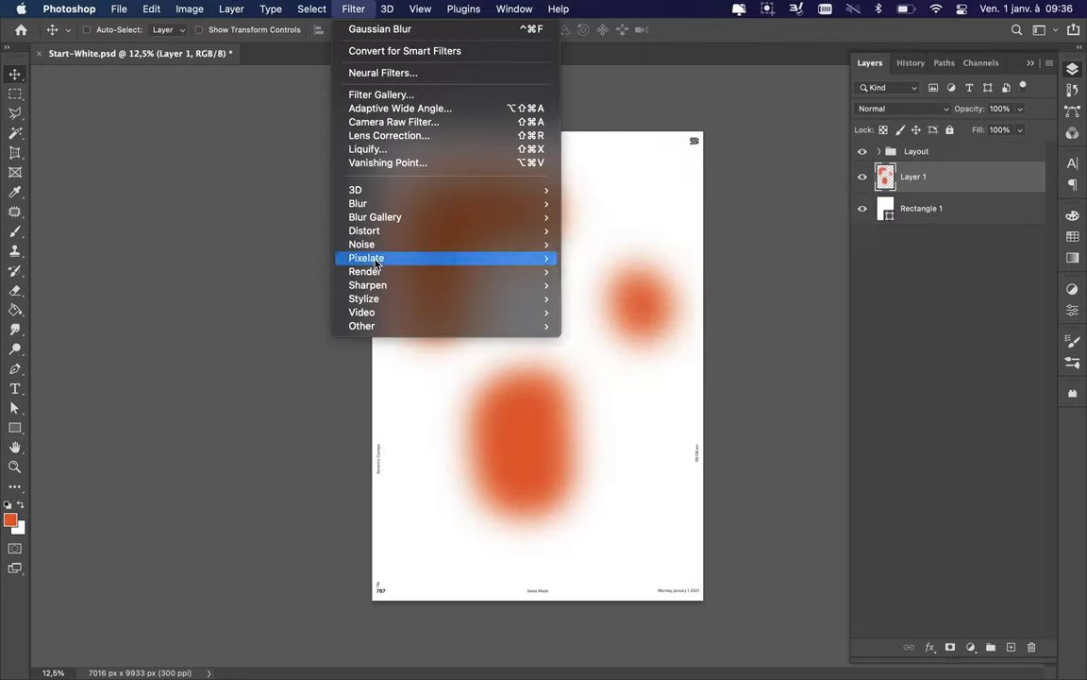
click(585, 320)
key(Return)
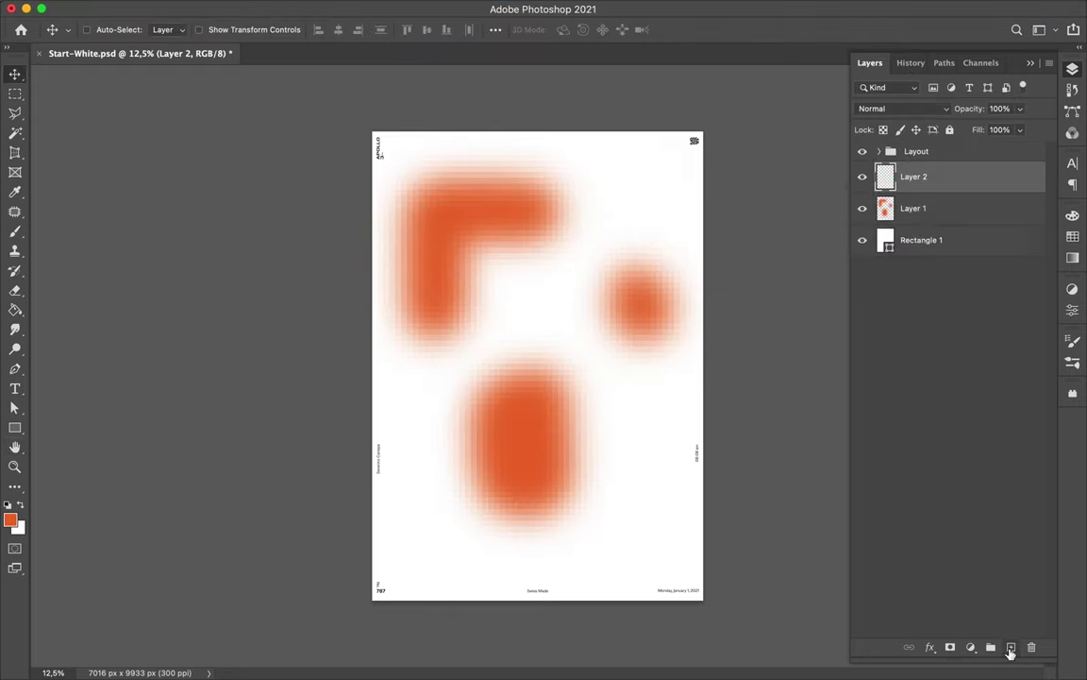
Step: Add a new layer and choose a yellow-orange brush colour
click(1010, 647)
key(b)
click(1072, 215)
click(898, 209)
click(1073, 70)
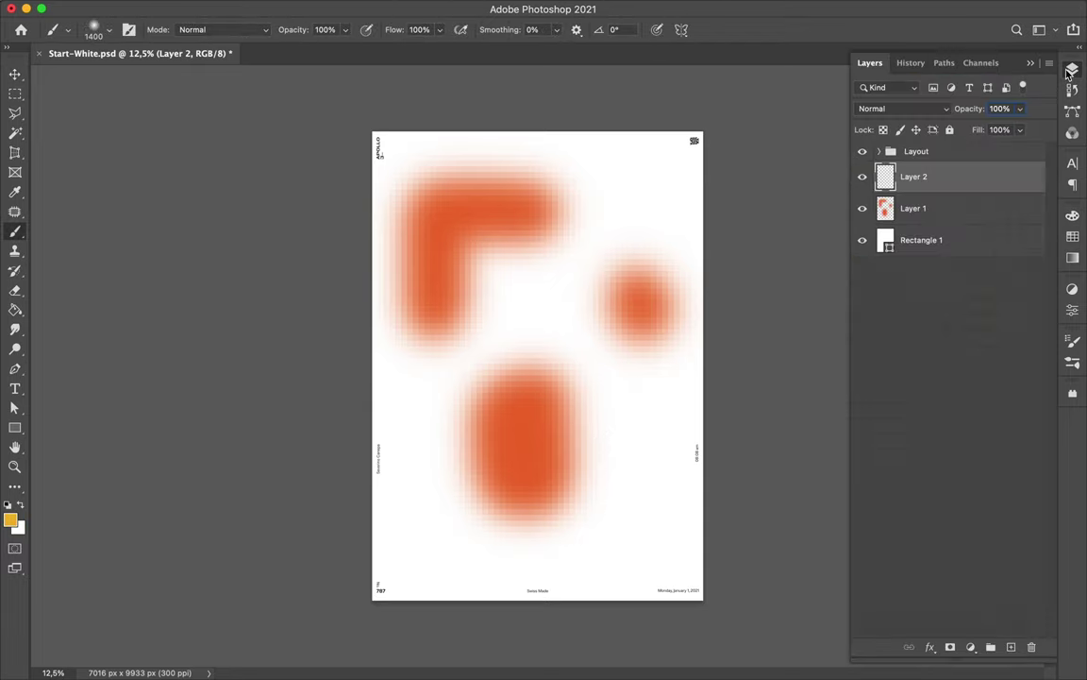
Step: Paint yellow blobs at top-left, right and lower-left on the new layer
mouse_move(443, 247)
mouse_down()
mouse_move(514, 245)
mouse_move(528, 278)
mouse_up()
drag(651, 370, 418, 368)
key(super+z)
drag(552, 326, 575, 393)
drag(574, 349, 651, 377)
drag(444, 444, 432, 514)
key(v)
click(354, 8)
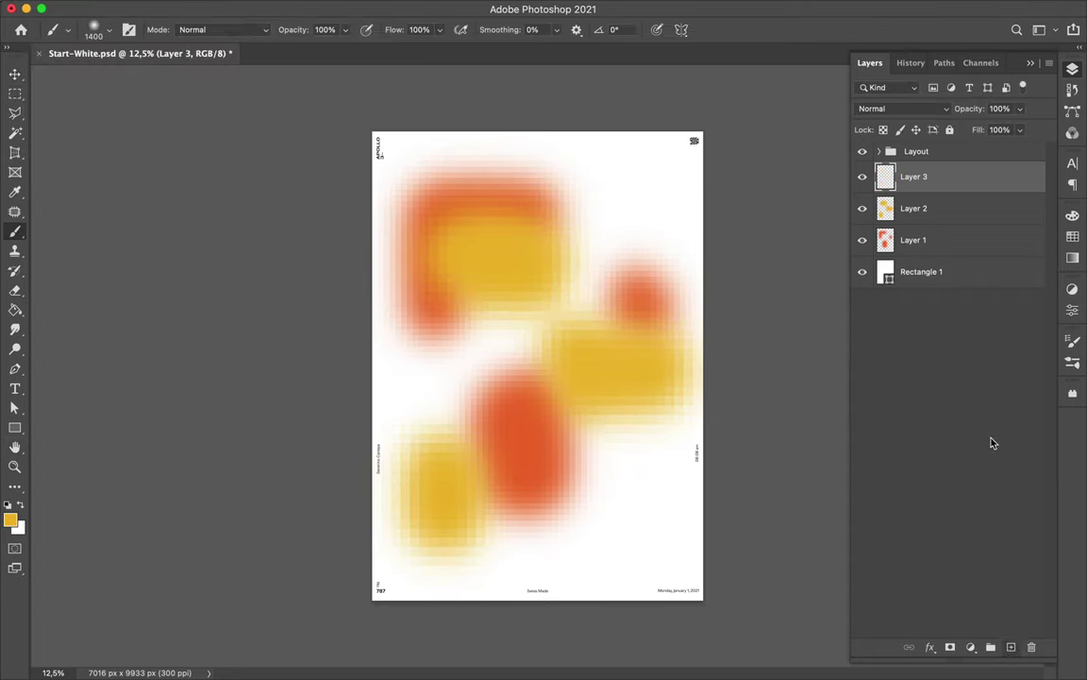
Step: Paint red blobs on Layer 3, including a stroke across the top
drag(432, 401, 453, 339)
click(595, 288)
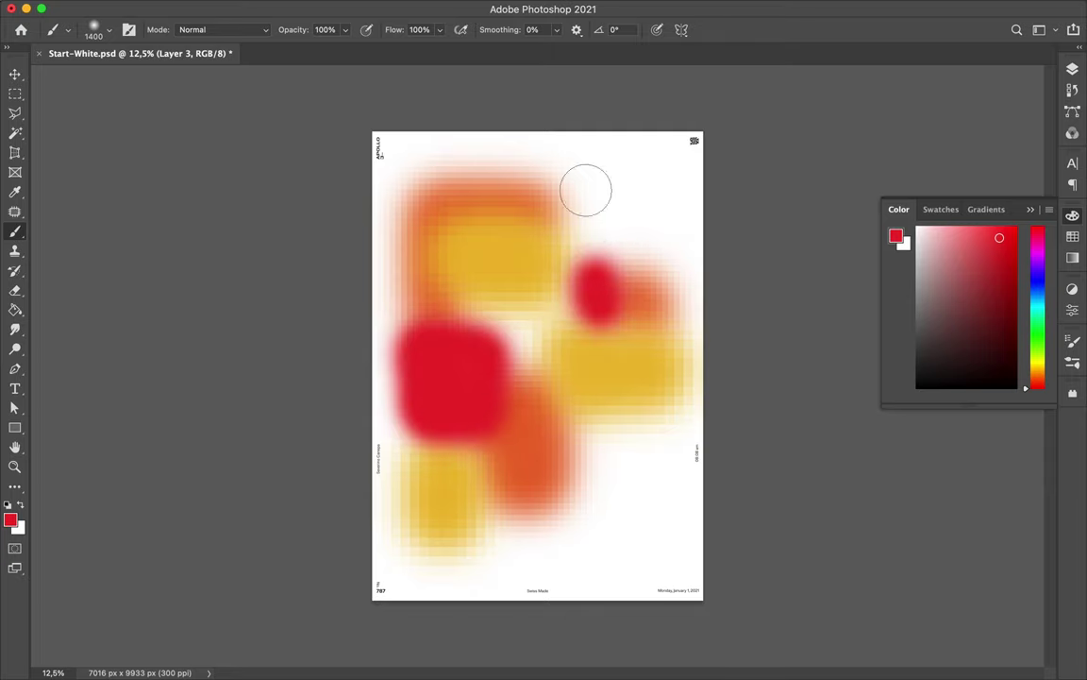
drag(510, 165, 660, 175)
key(v)
Step: Blur the red blobs with Gaussian Blur radius 271 and apply Mosaic
click(354, 8)
click(590, 257)
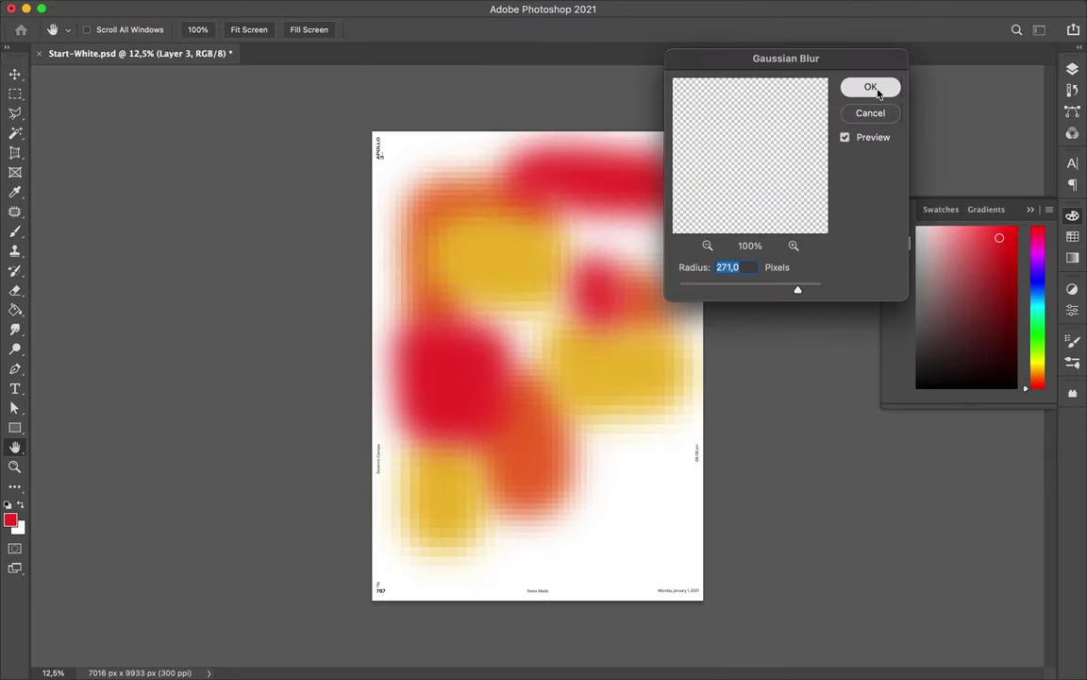
click(867, 87)
click(354, 8)
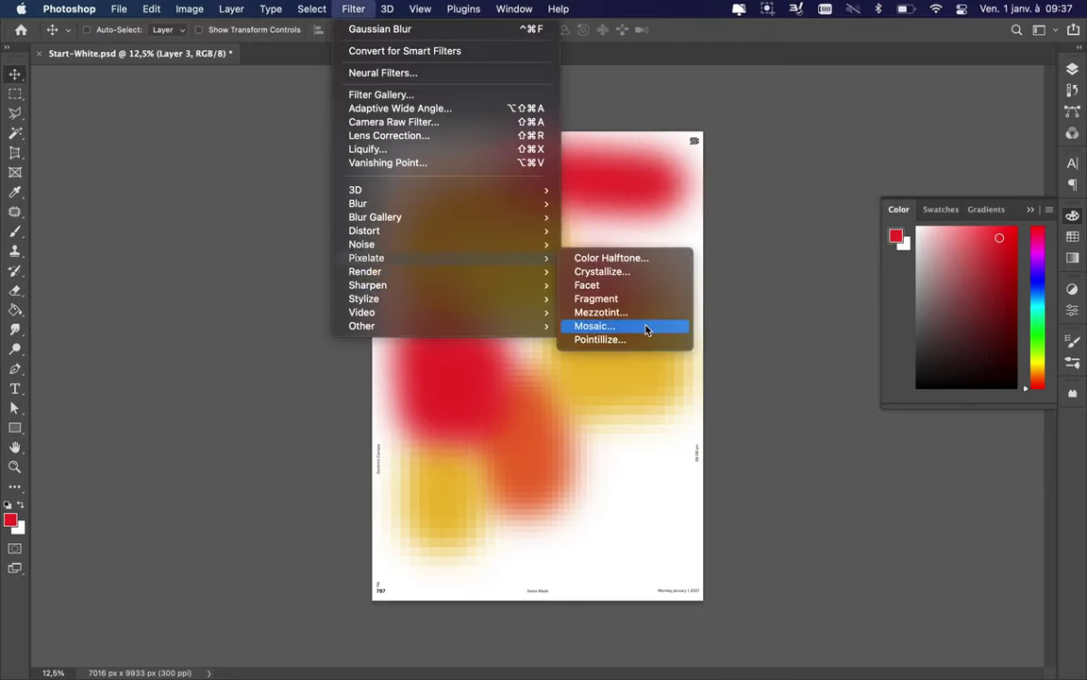
click(632, 326)
click(199, 37)
Step: Create Layer 4 and choose bright yellow as the brush colour
key(b)
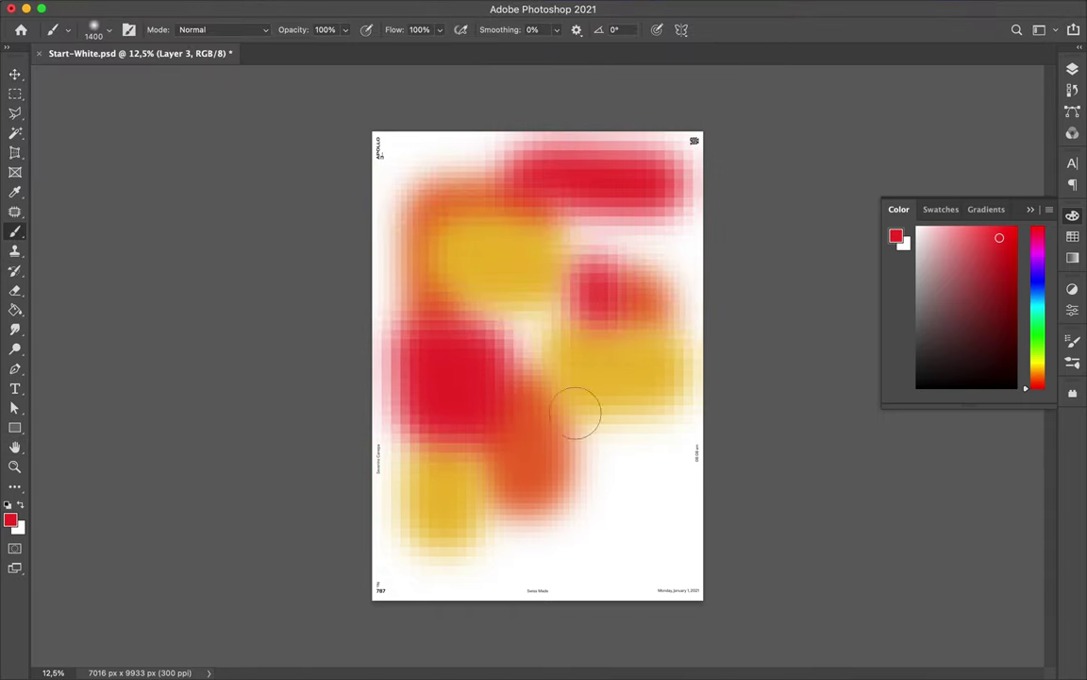
key(F7)
key(F6)
click(1036, 351)
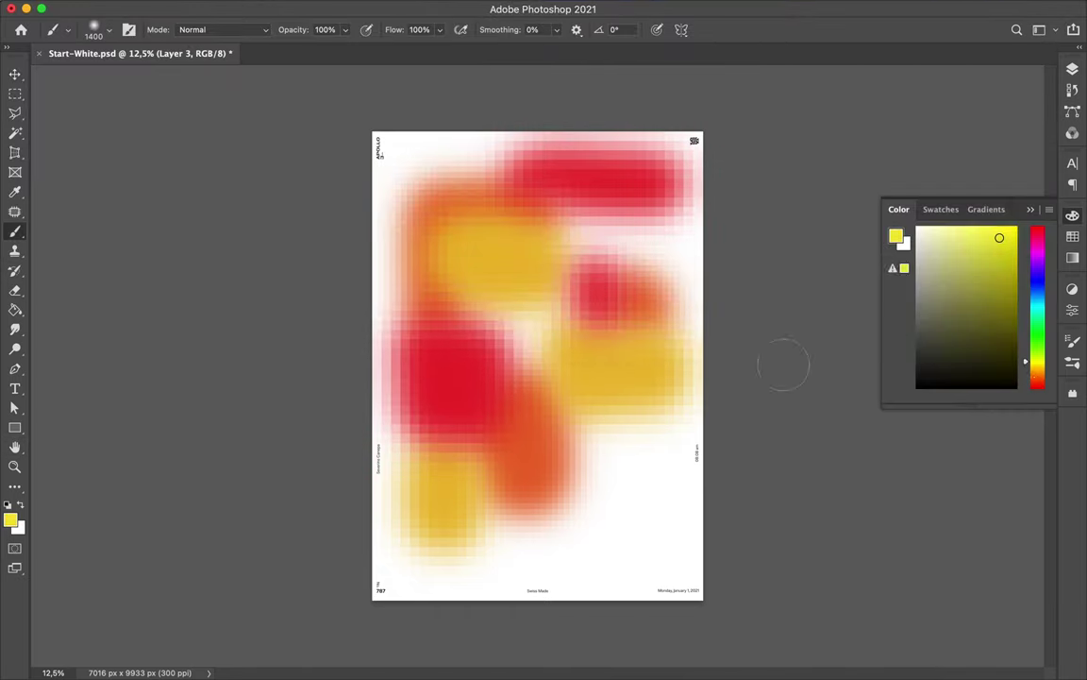
key(F7)
key(ctrl+shift+alt+n)
Step: Paint four bright yellow blobs on Layer 4 and soften them with Gaussian Blur
drag(557, 238, 675, 236)
drag(514, 326, 529, 363)
mouse_move(594, 500)
mouse_down()
mouse_move(612, 539)
mouse_move(638, 445)
mouse_up()
click(406, 168)
key(v)
click(354, 9)
click(623, 252)
key(Return)
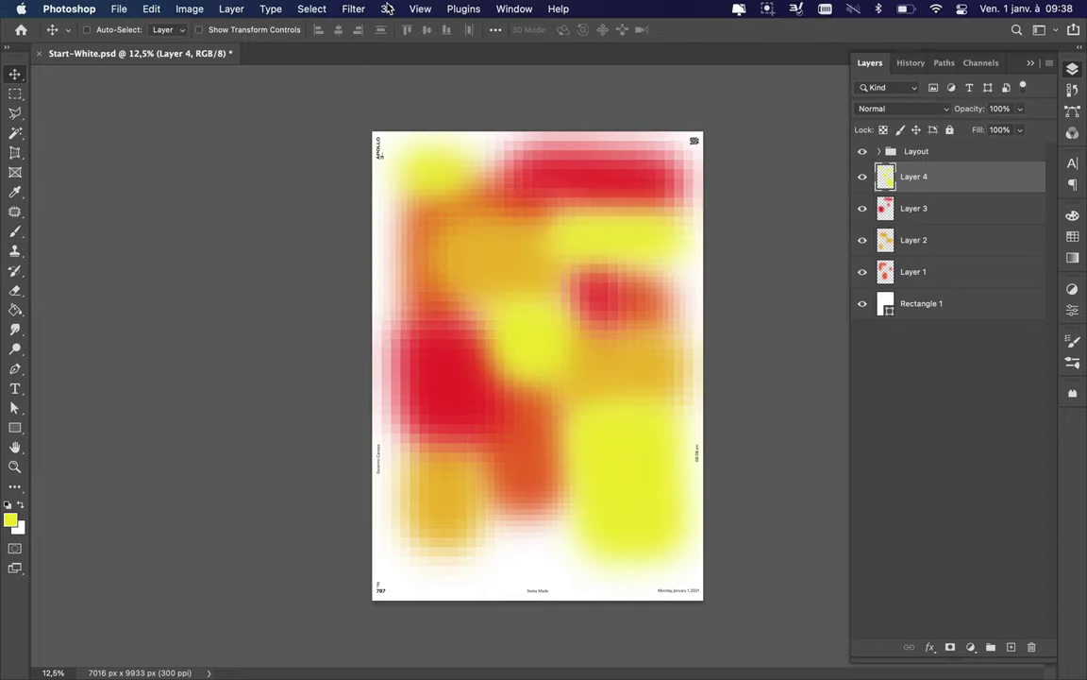
Step: Pixelate the yellow Layer 4 with Mosaic
click(354, 10)
click(604, 329)
key(Return)
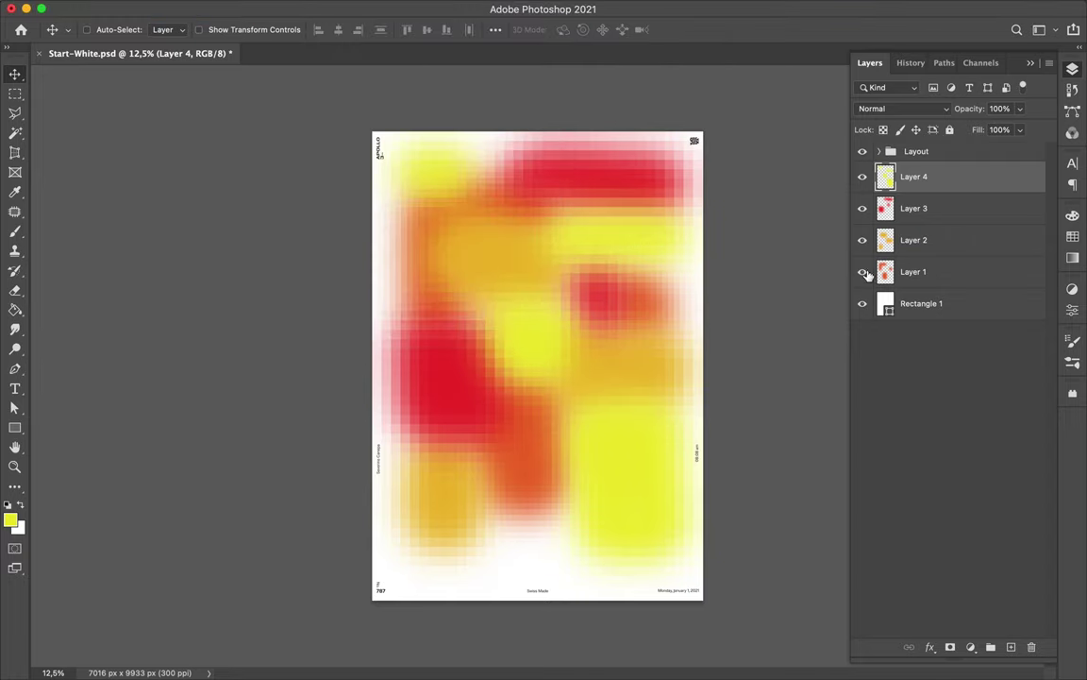
Step: Add Layer 5 and dab blue blobs near the top, centre and bottom
key(b)
click(1072, 215)
click(1000, 238)
click(484, 180)
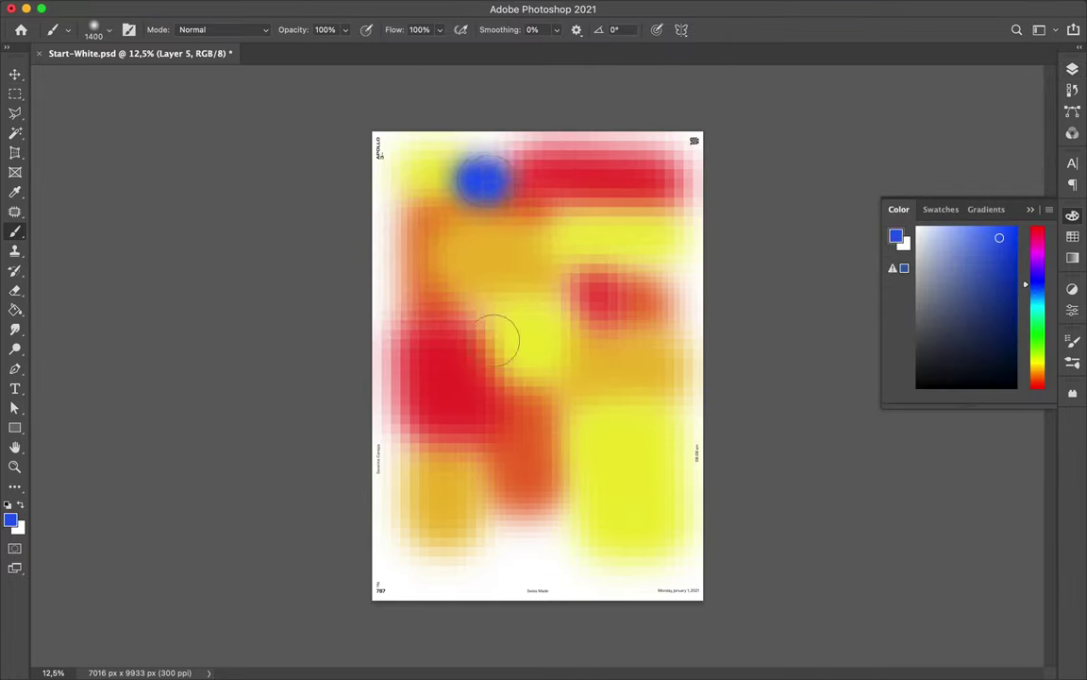
click(483, 316)
click(552, 530)
key(v)
Step: Blur the blue blobs with Gaussian Blur, then pixelate them with Mosaic
click(354, 9)
click(660, 255)
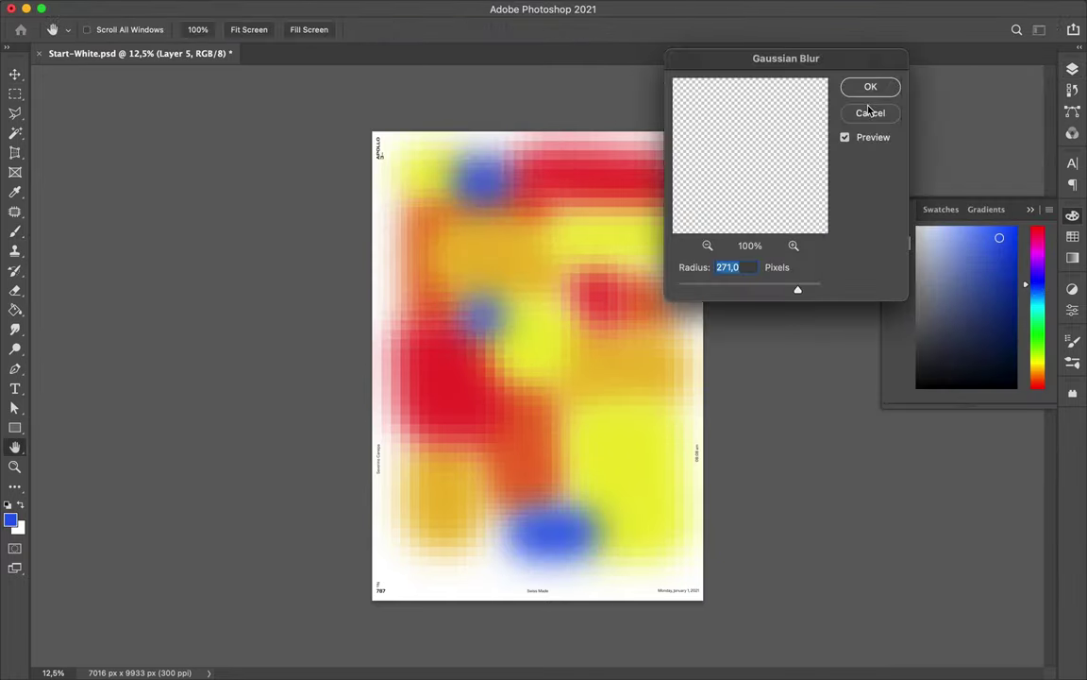
key(Return)
click(354, 10)
click(629, 327)
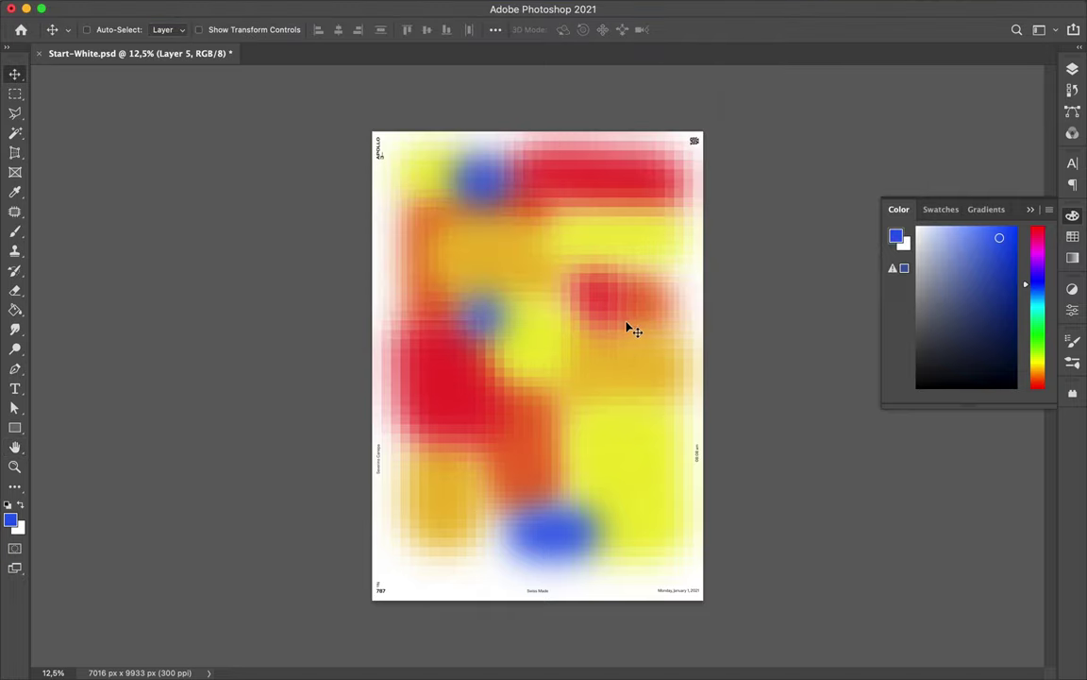
click(184, 40)
Step: Duplicate the blue layer as Layer 5 copy and add a new Layer 6
click(1072, 69)
key(ctrl+j)
key(ctrl+z)
key(b)
click(1072, 236)
Step: Paint three orange blobs on Layer 6 with the Soft Round brush
click(899, 209)
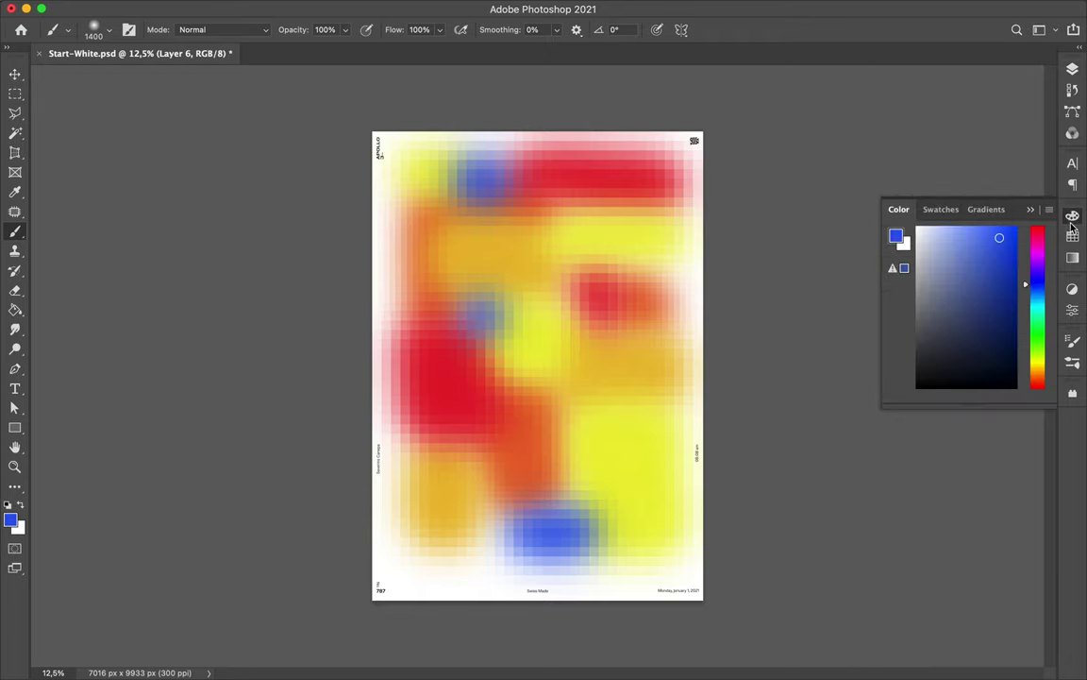
click(1037, 380)
right_click(473, 539)
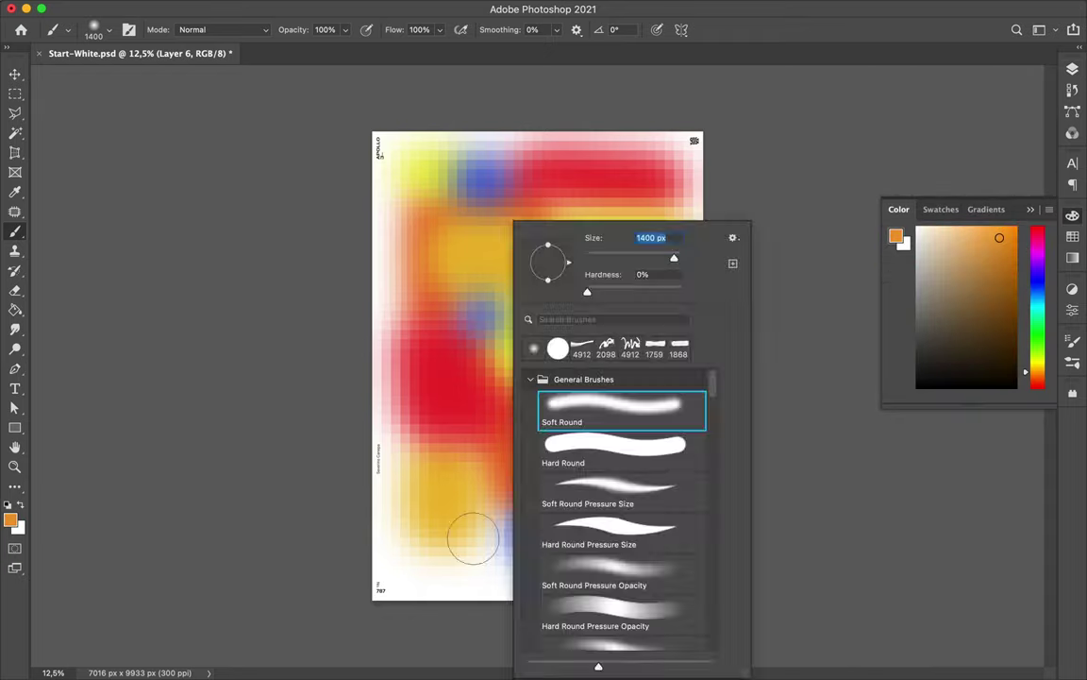
drag(461, 517, 485, 546)
drag(604, 436, 617, 446)
drag(544, 196, 541, 247)
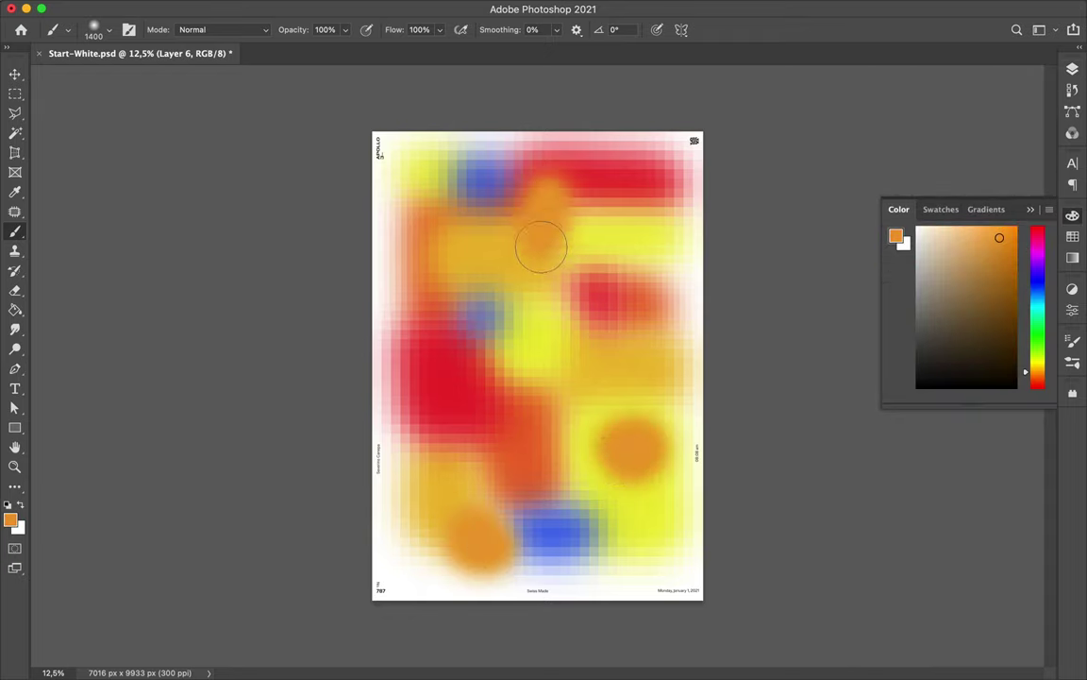
click(1072, 69)
Step: Blur the orange blobs with Gaussian Blur and pixelate them with Mosaic
click(354, 8)
click(618, 262)
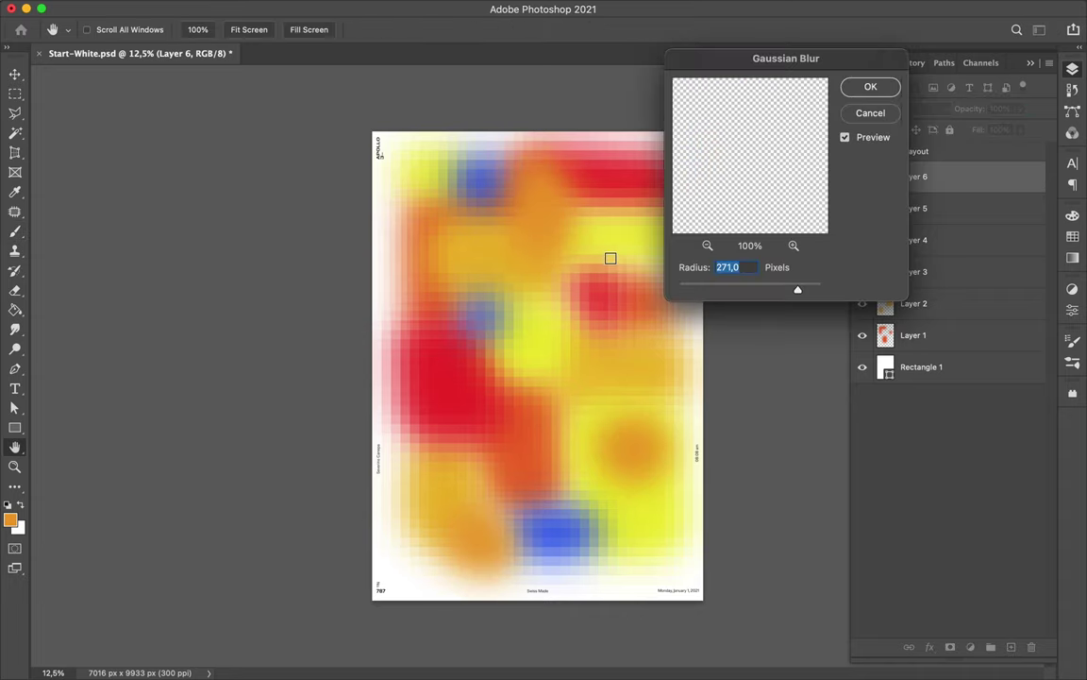
click(872, 86)
click(354, 9)
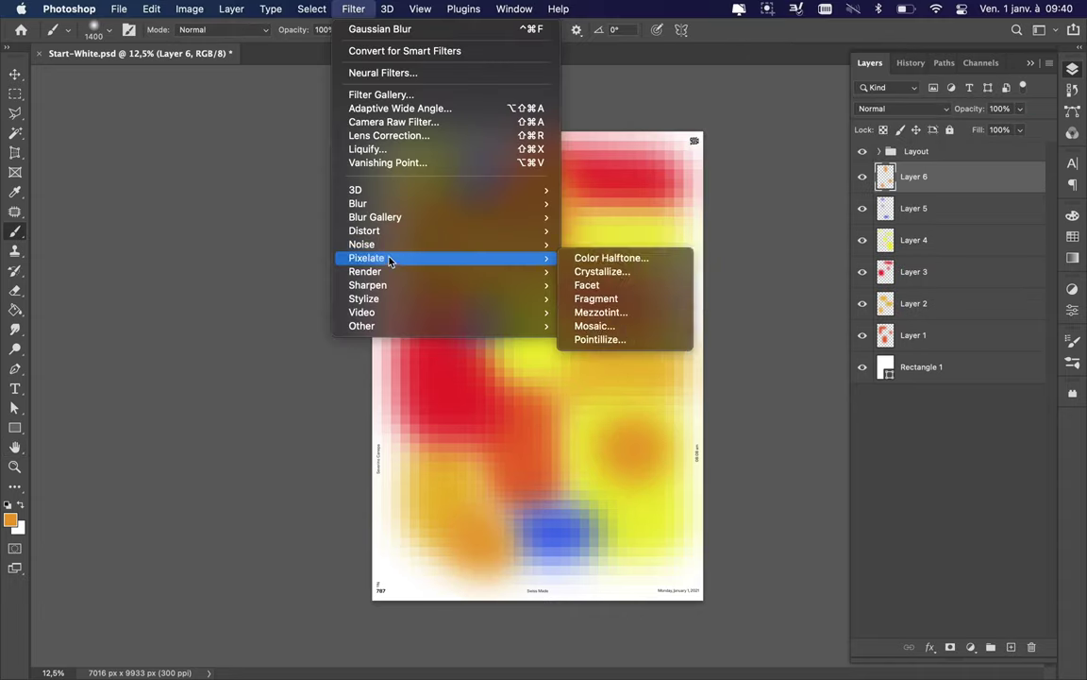
click(602, 325)
click(198, 39)
Step: Create Layer 7 and bring up the brush size and style options
key(b)
key(ctrl+shift+alt+n)
right_click(492, 225)
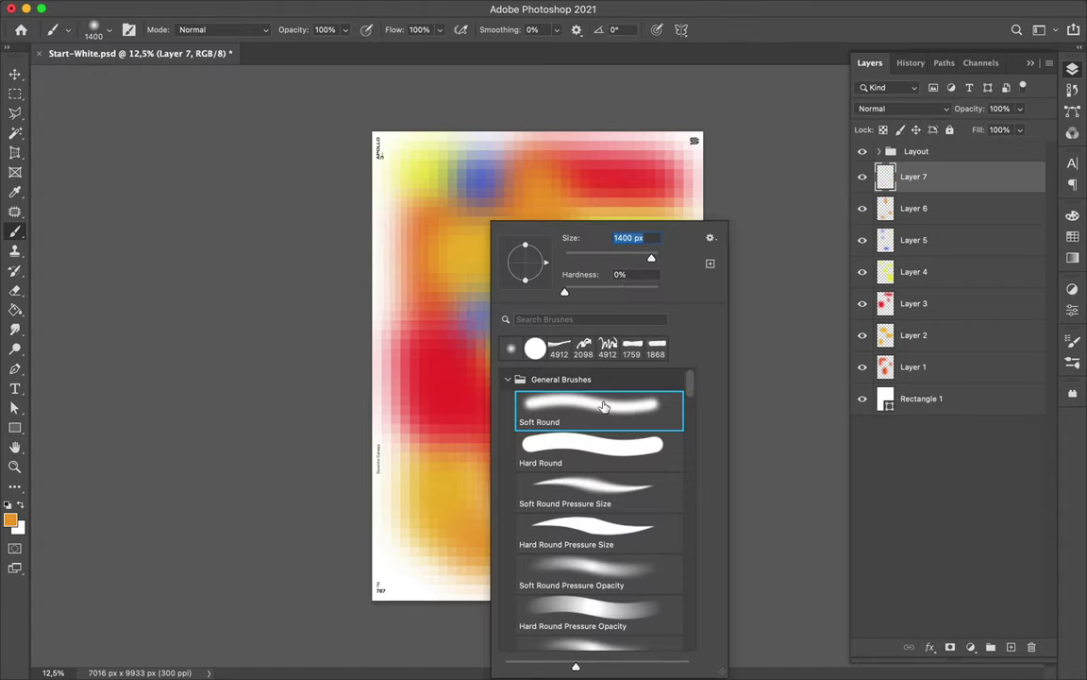
text(178)
Step: Blur Layer 7's orange strokes with a lower Gaussian Blur radius, then apply Mosaic
key(Return)
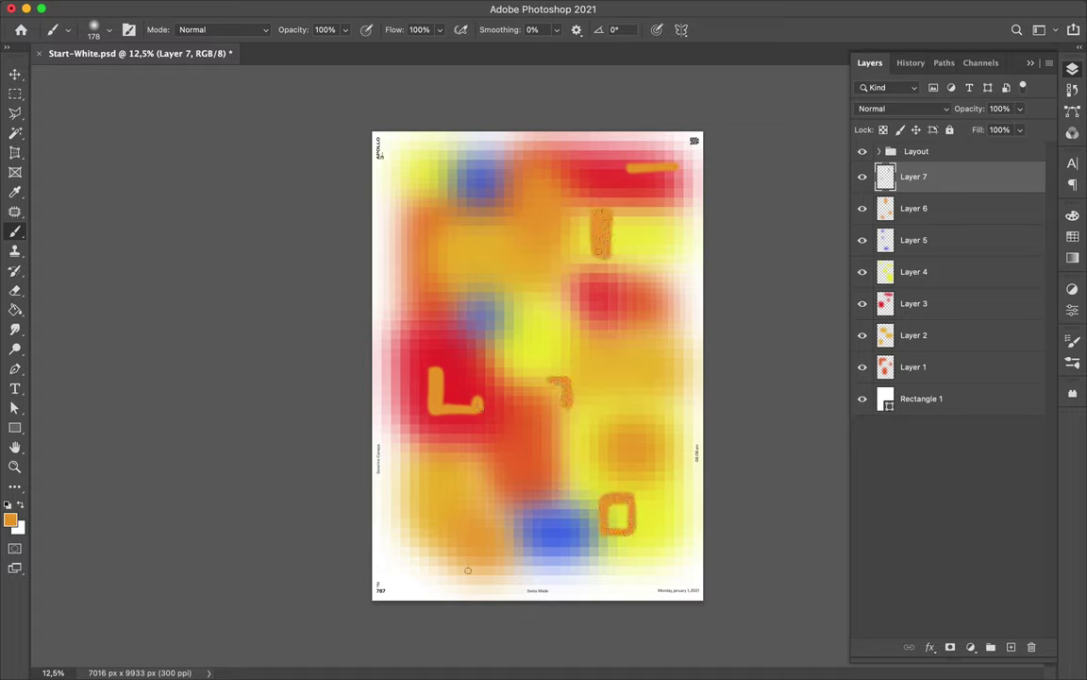
click(352, 8)
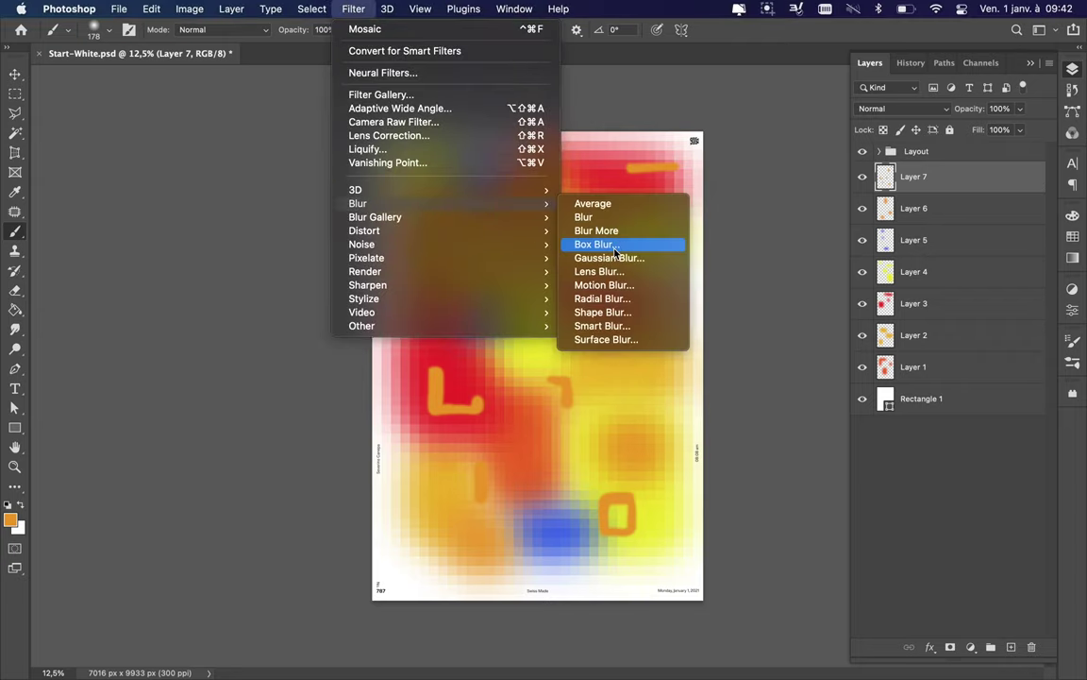
click(614, 257)
drag(776, 294, 767, 293)
click(870, 86)
click(353, 9)
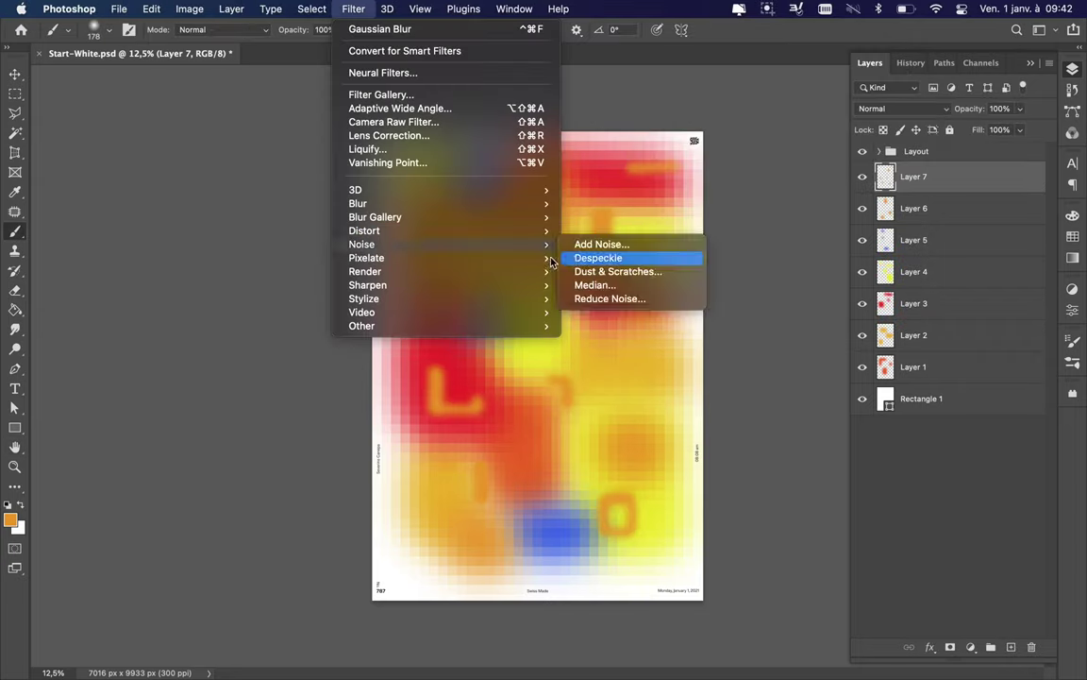
click(595, 326)
click(199, 40)
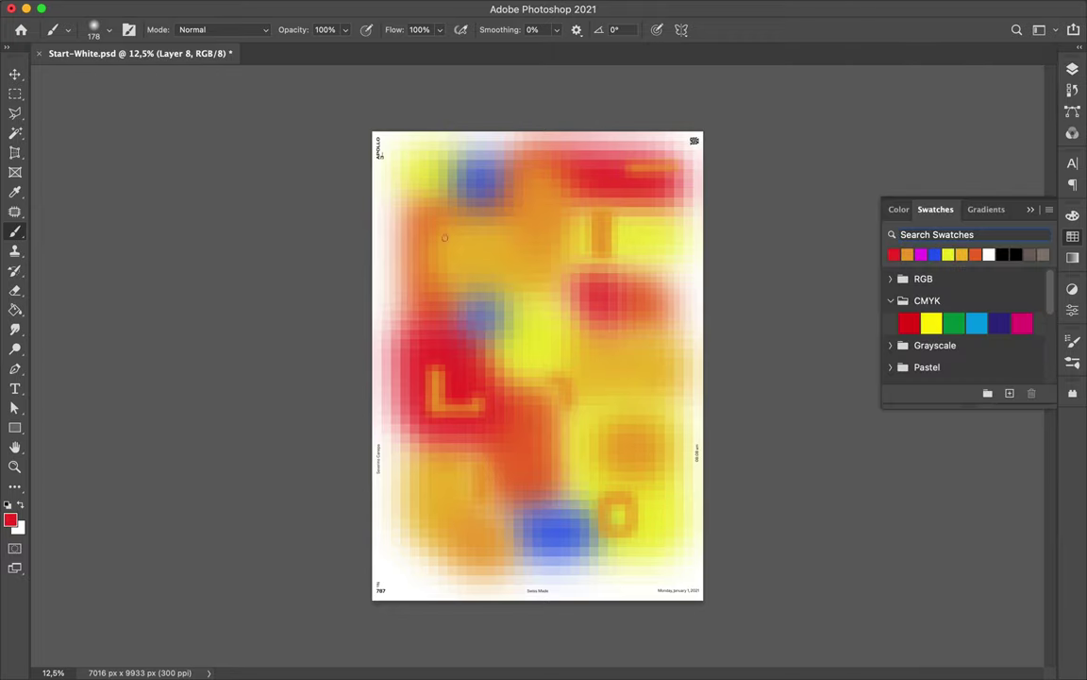
Step: Add a small red spot on Layer 8 and apply Gaussian Blur at radius 114,8
key(ctrl+z)
click(439, 228)
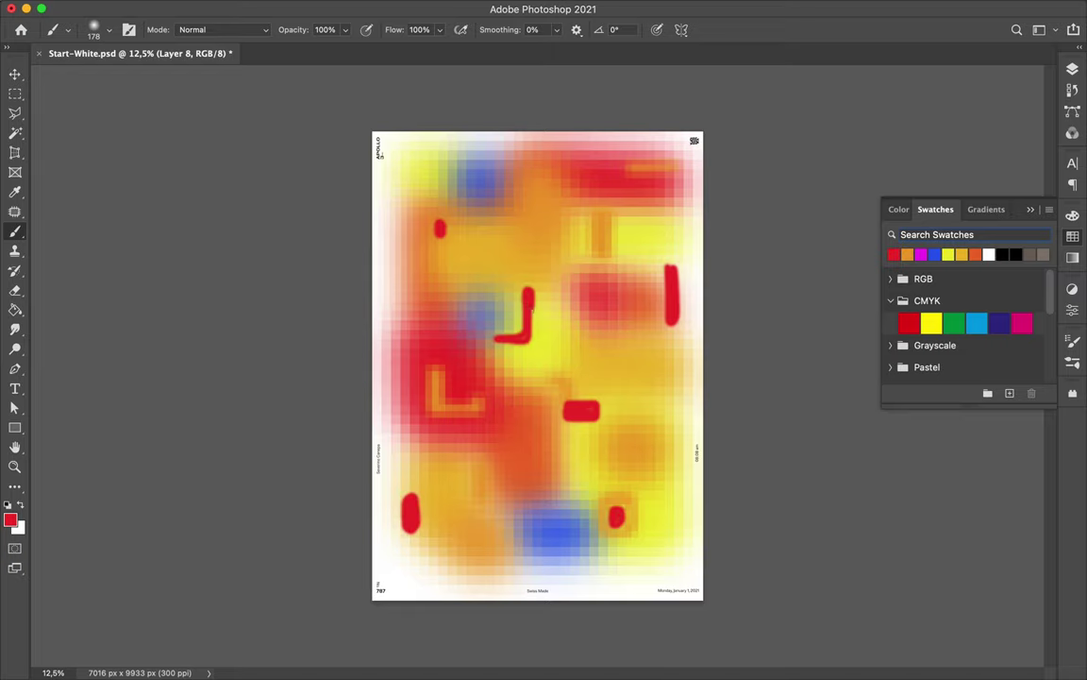
click(353, 9)
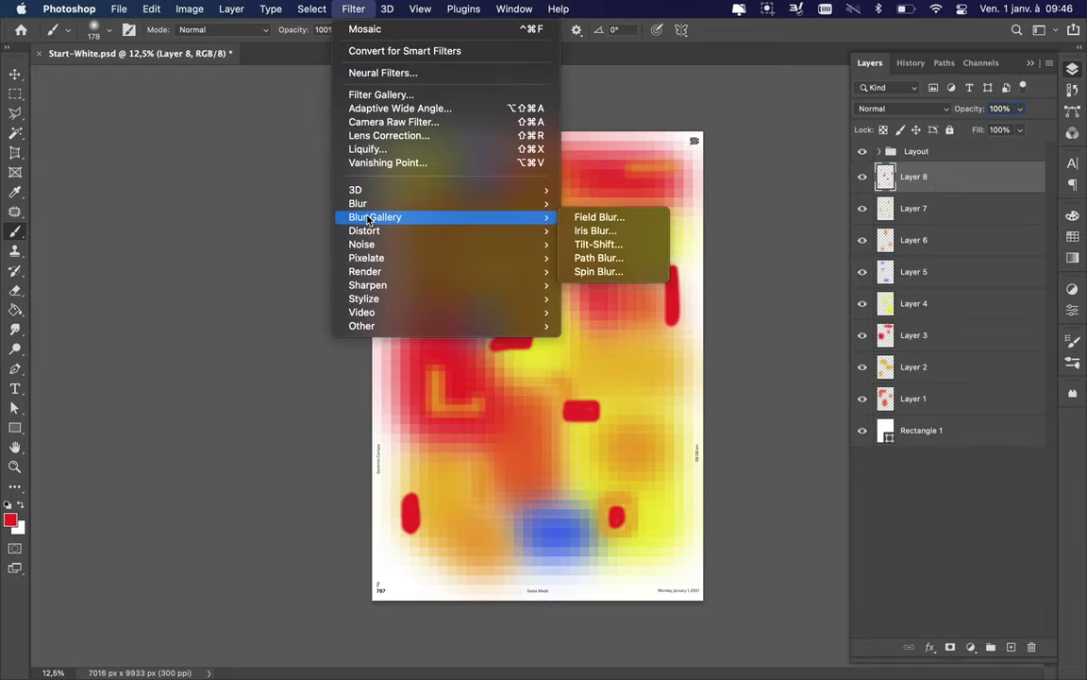
click(623, 257)
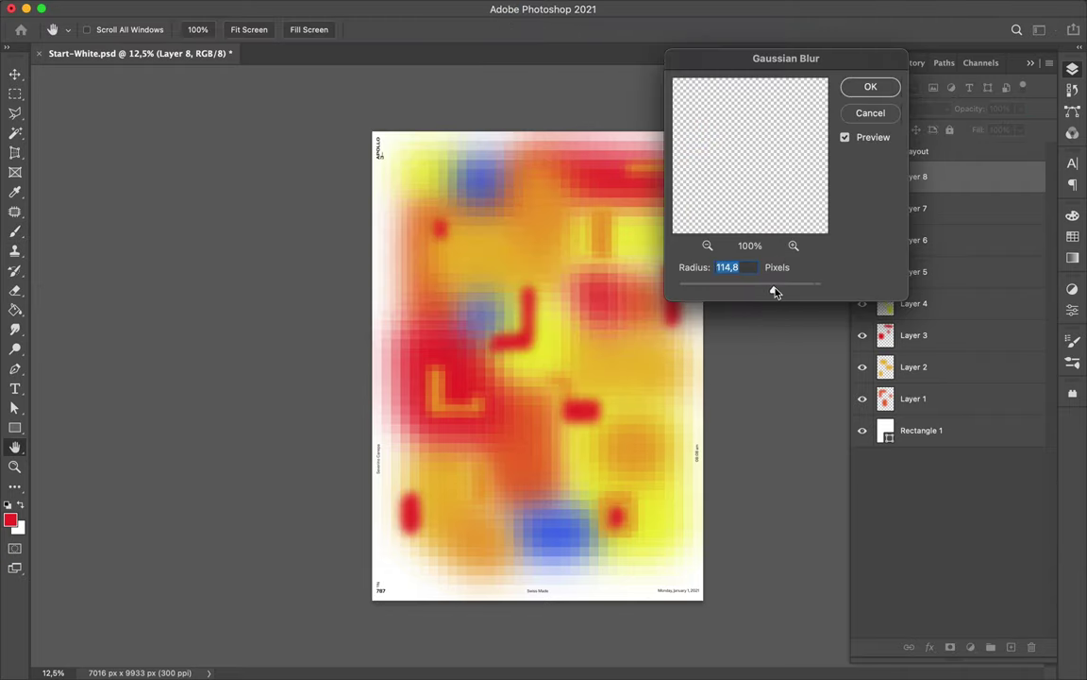
key(Return)
Step: Pixelate the red strokes with Mosaic and bring up the colour swatches
click(231, 9)
click(227, 10)
click(604, 320)
click(198, 38)
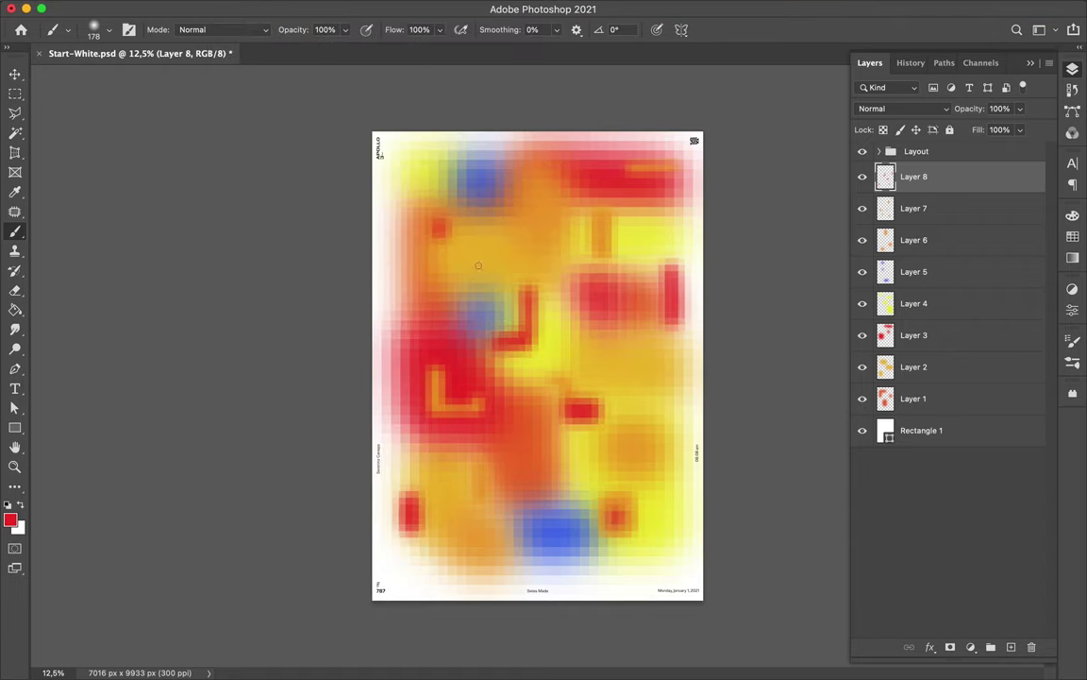
click(1072, 235)
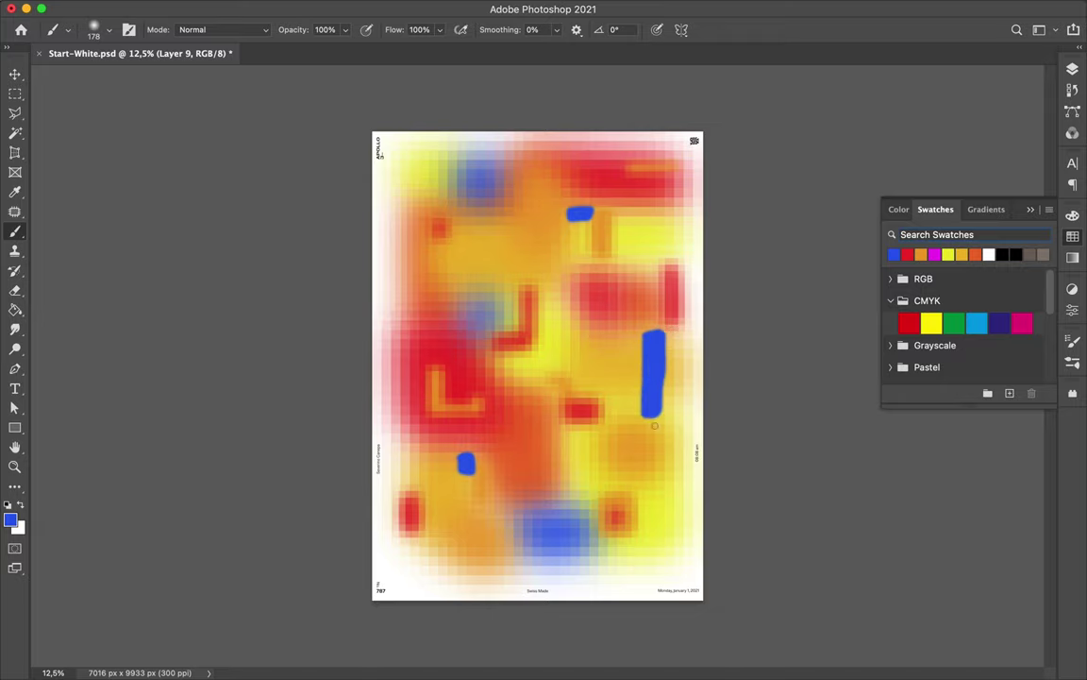
Step: Apply Gaussian Blur to Layer 9's blue strokes
click(354, 8)
click(585, 250)
key(Return)
Step: Pixelate the blue strokes with a 141-cell Mosaic and open 2020Black.psd from recent files
click(366, 8)
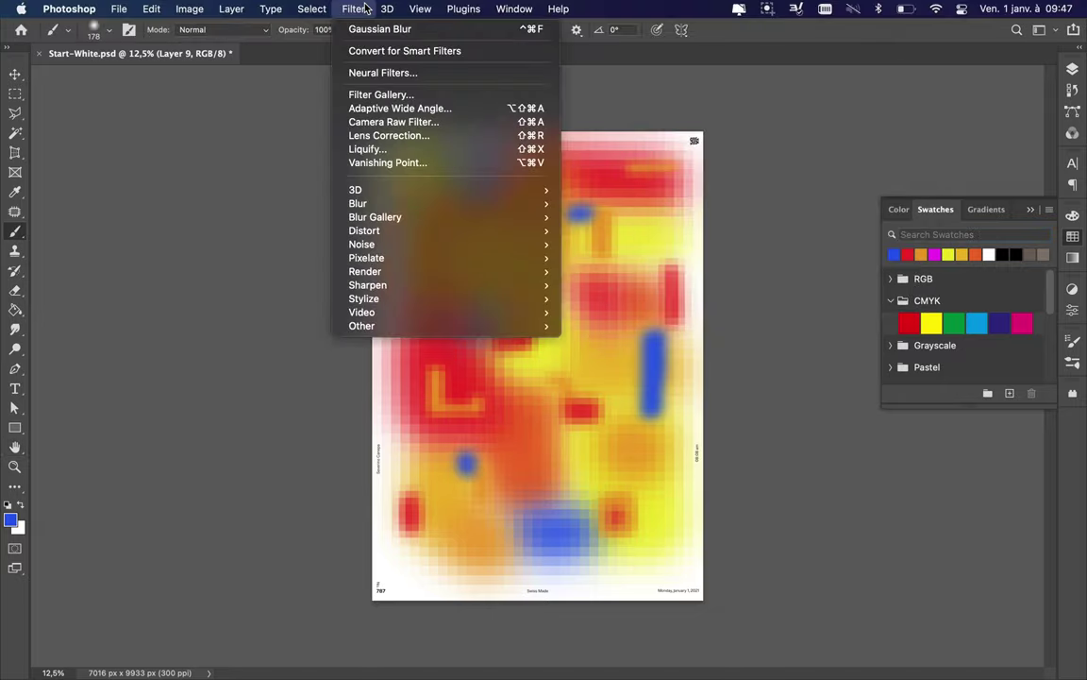
click(602, 328)
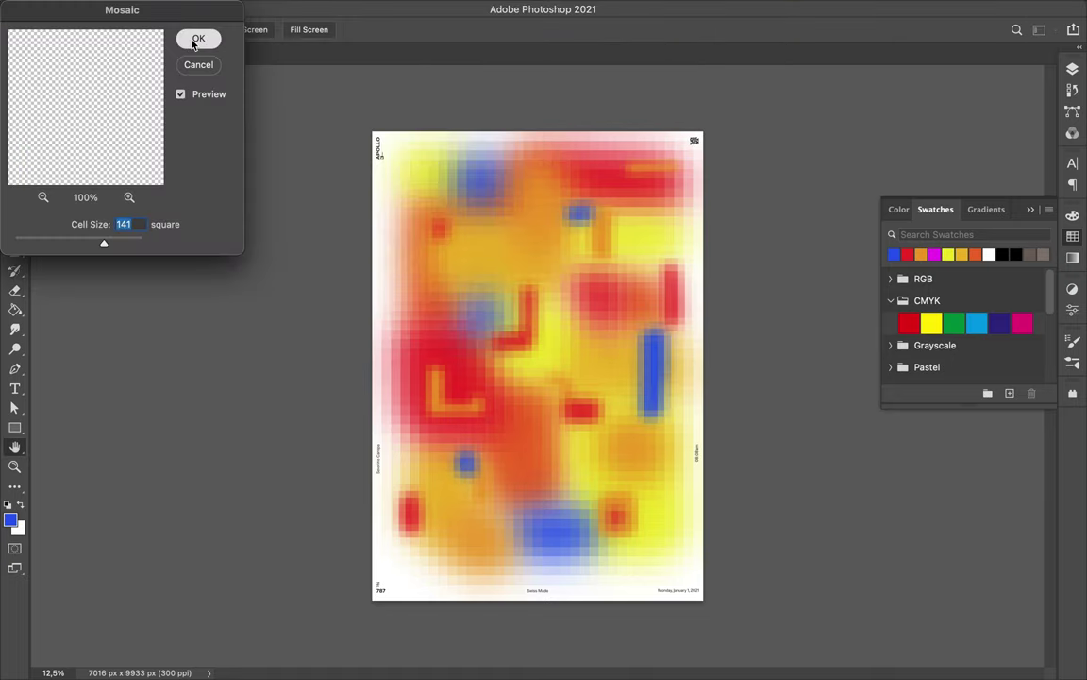
click(194, 41)
key(b)
click(118, 9)
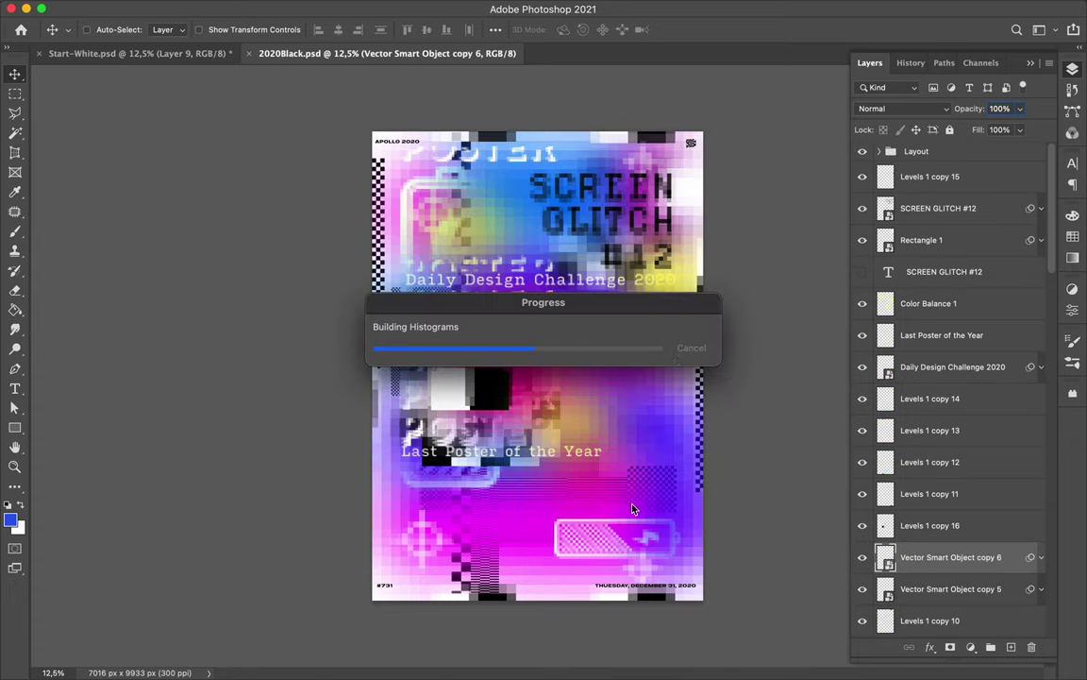
Step: Select the POSTER, Batery copy and Vector Smart Object layers and drag them into Start-White
drag(494, 296, 557, 319)
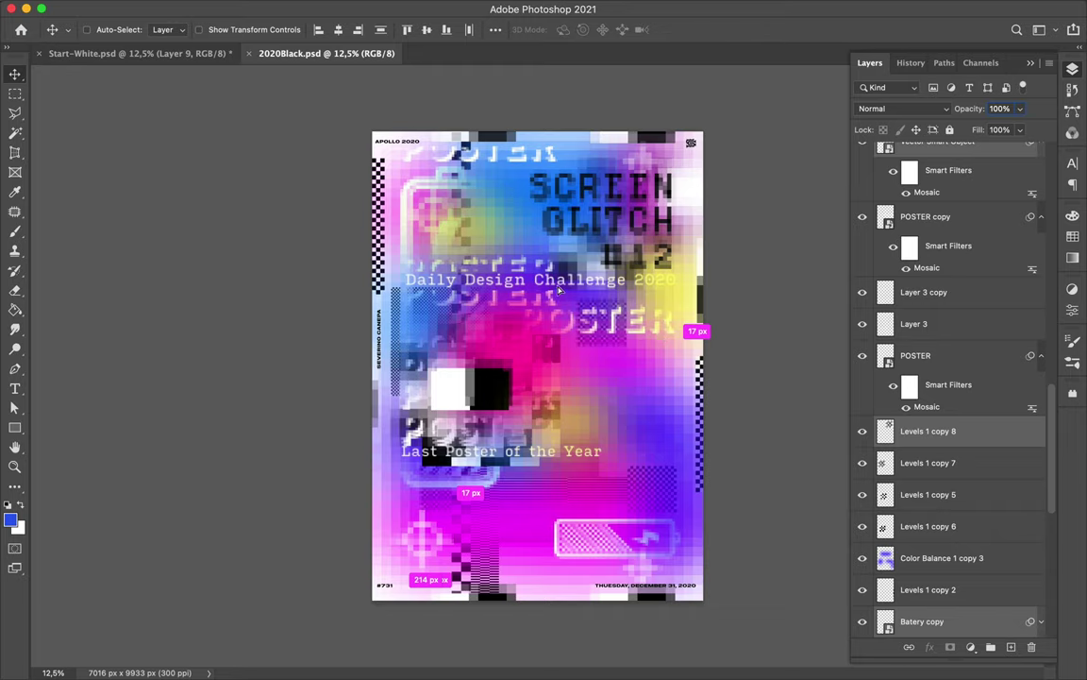
super+click(477, 302)
super+click(562, 552)
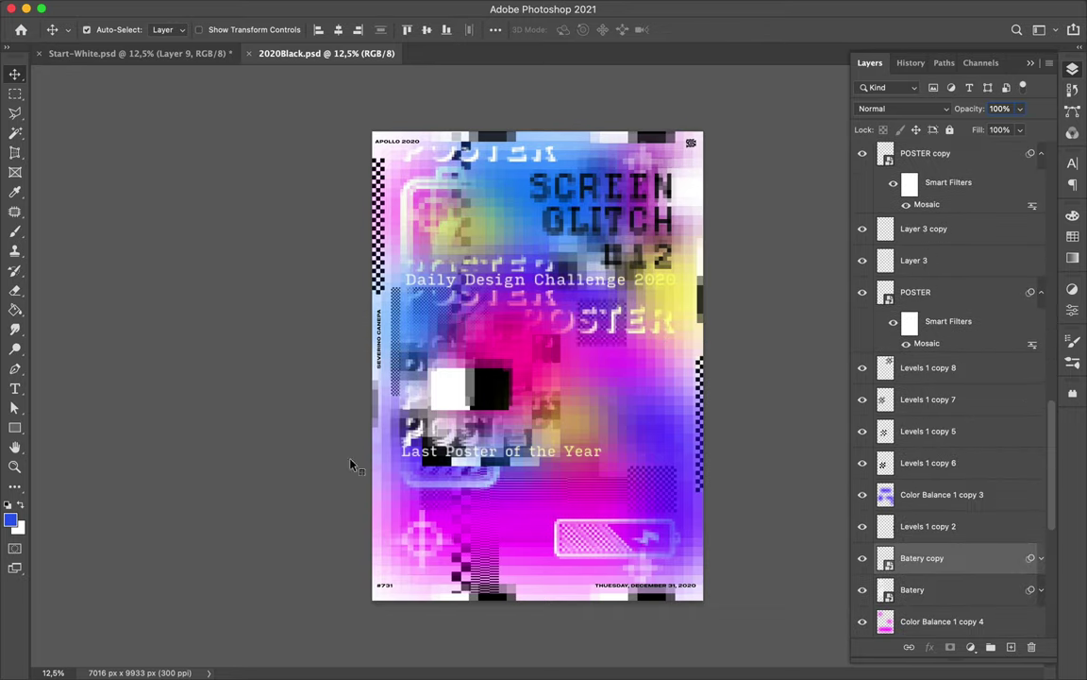
drag(351, 464, 465, 294)
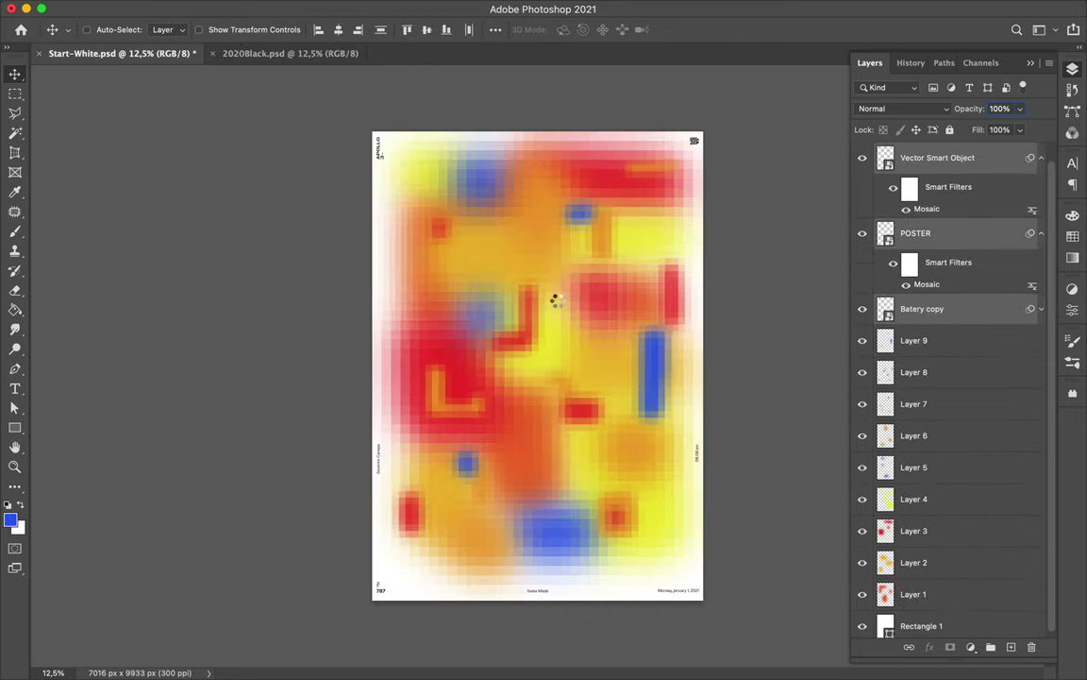
Step: Add a Hue/Saturation adjustment layer with Hue -32 and Saturation -14
click(971, 647)
click(887, 396)
drag(934, 390, 842, 401)
mouse_move(934, 418)
mouse_down()
mouse_move(971, 418)
mouse_move(920, 420)
mouse_up()
click(1072, 69)
Step: Add a Color Balance layer with cyan–red -14 and shadows shifted toward red
click(970, 647)
click(922, 556)
mouse_move(913, 366)
mouse_down()
mouse_move(902, 366)
mouse_move(913, 418)
mouse_up()
click(910, 333)
click(876, 319)
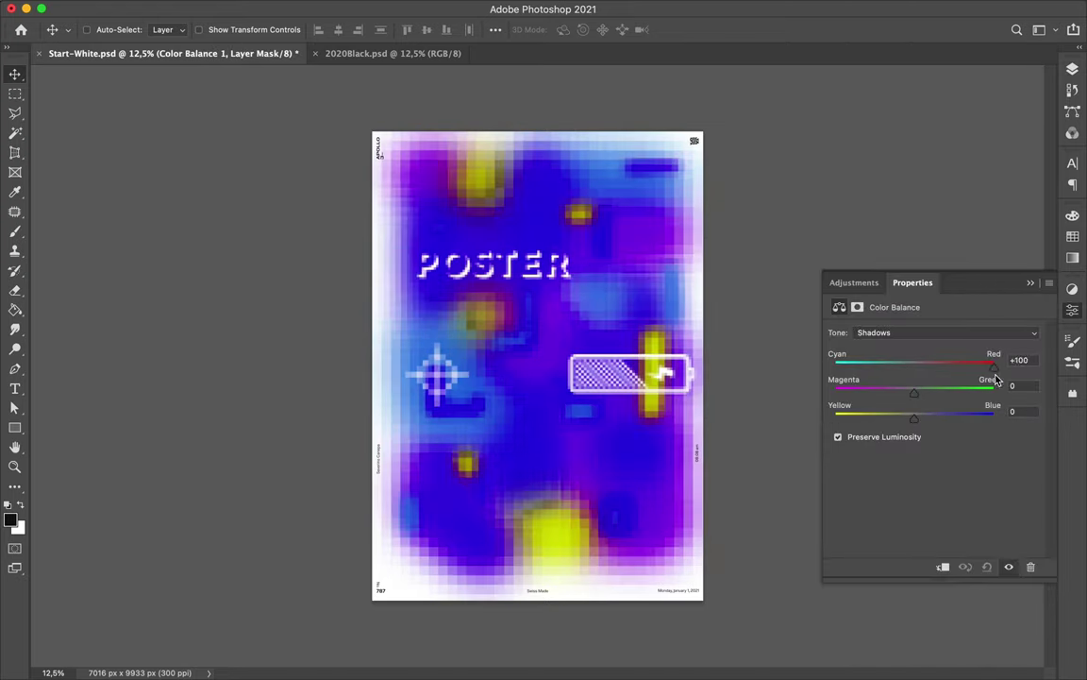
mouse_move(995, 383)
mouse_down()
mouse_move(918, 389)
mouse_move(894, 366)
mouse_move(919, 392)
mouse_move(914, 420)
mouse_up()
Step: Switch Color Balance to the highlights range, then return to the 2020Black document
click(894, 332)
click(894, 361)
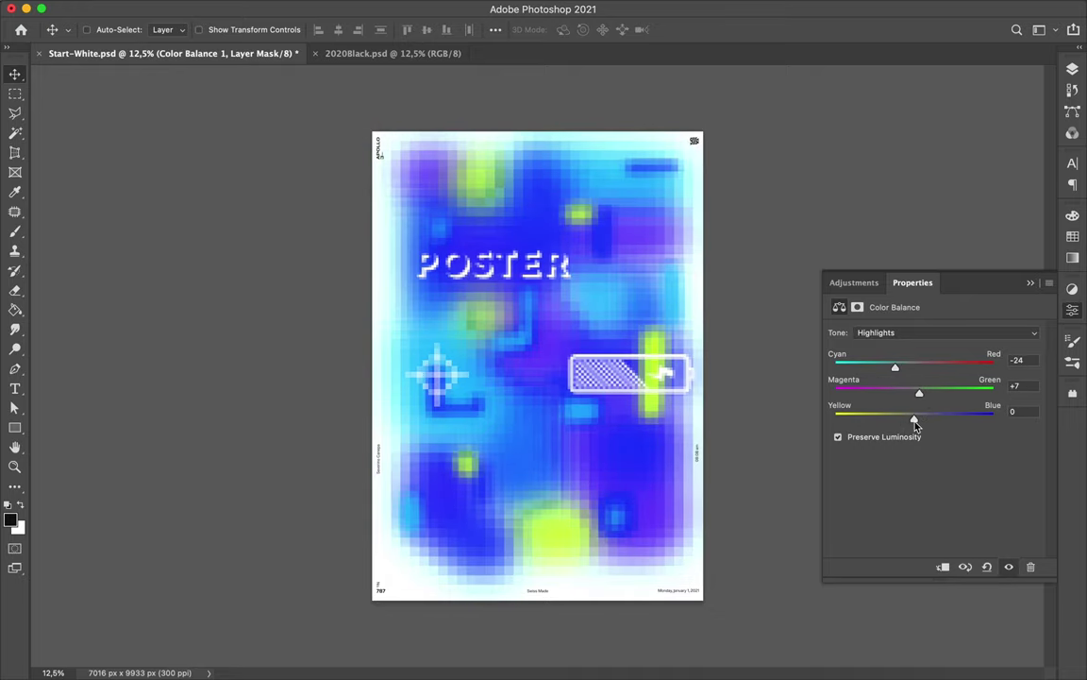
click(1073, 70)
key(ctrl+Tab)
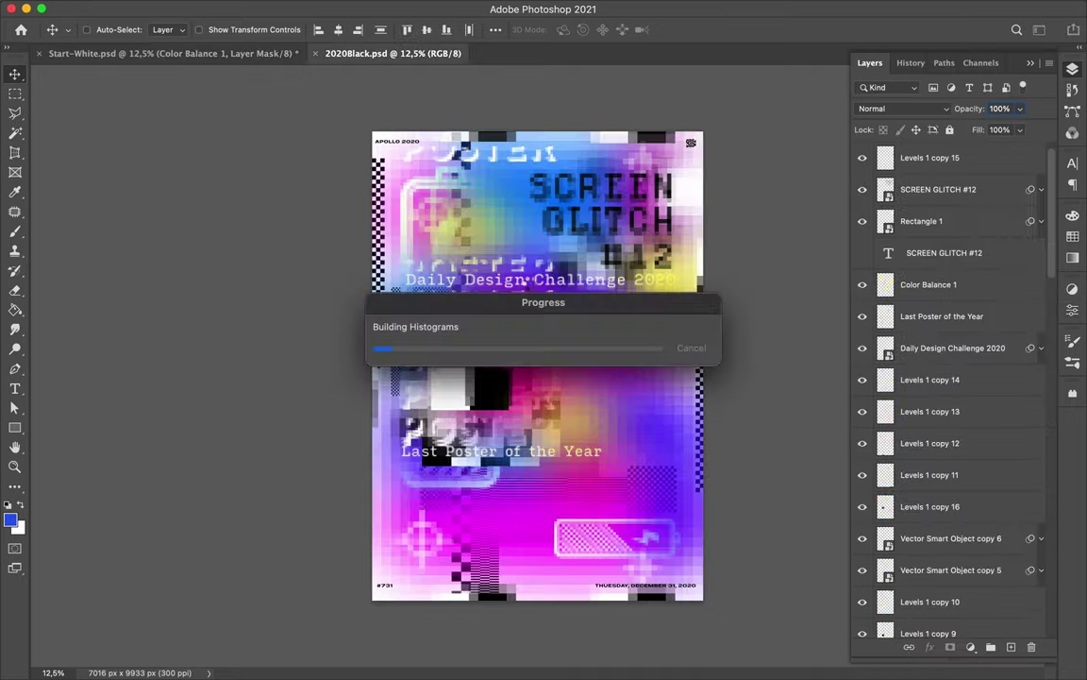
Step: Close 2020Black and place the Damier checkerboard from Illustrator into the poster
click(495, 281)
click(316, 52)
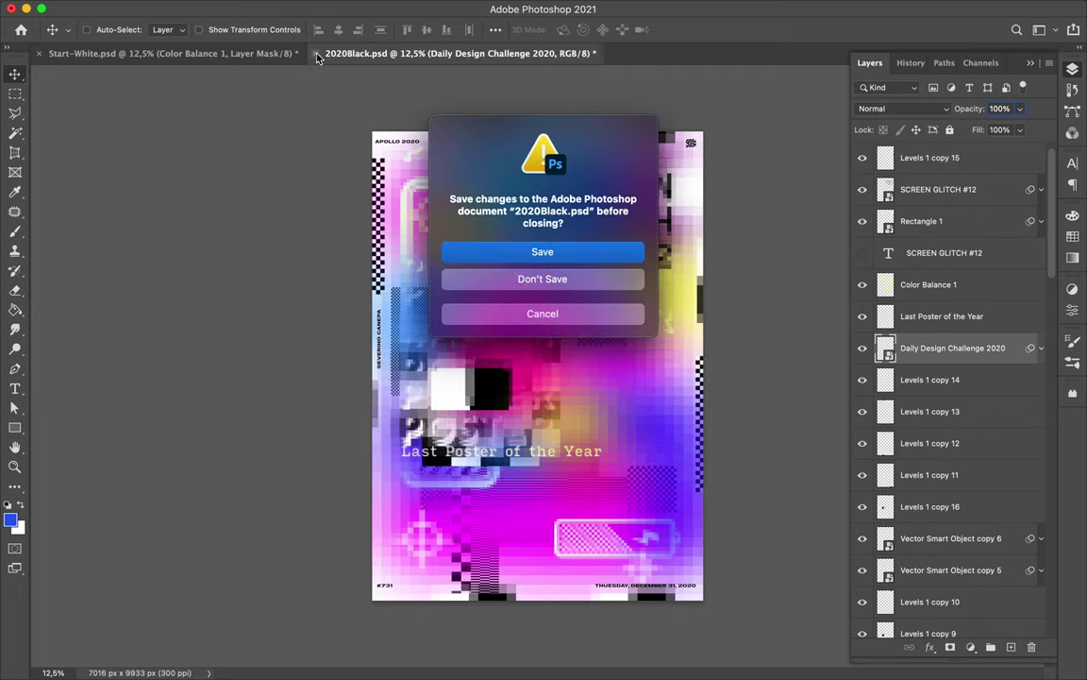
key(super+d)
click(494, 651)
click(370, 63)
mouse_move(613, 330)
mouse_down()
mouse_move(207, 276)
mouse_move(498, 321)
mouse_move(632, 257)
mouse_up()
key(Return)
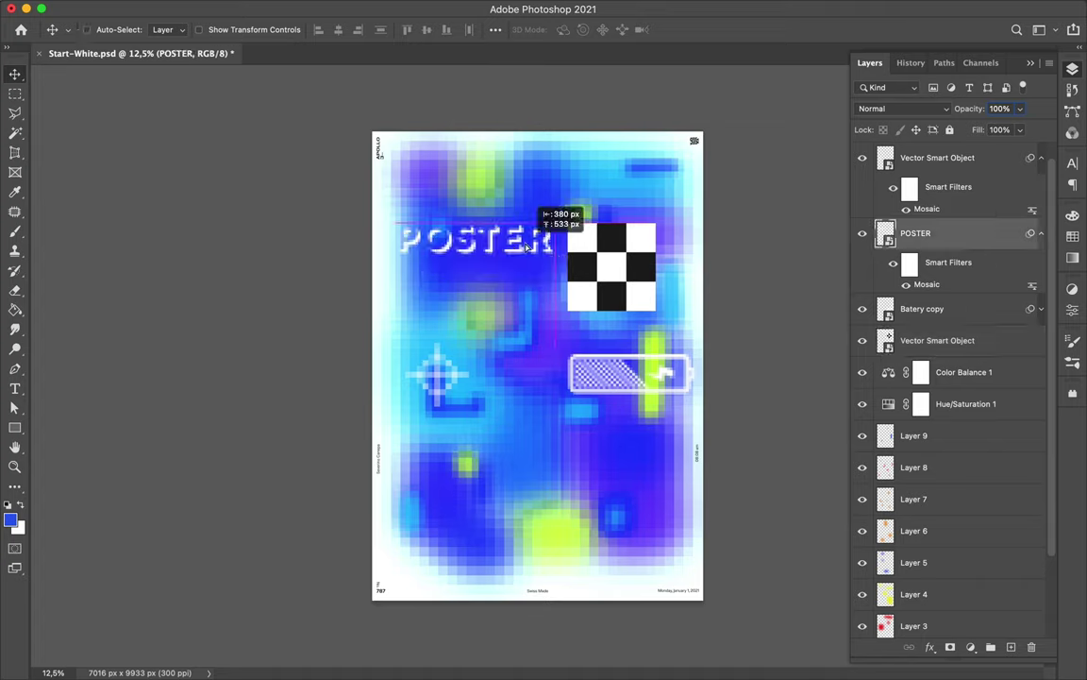
Step: Move the POSTER layer below Layer 4 and copy offset slices of it to new layers
click(963, 242)
drag(944, 209, 930, 540)
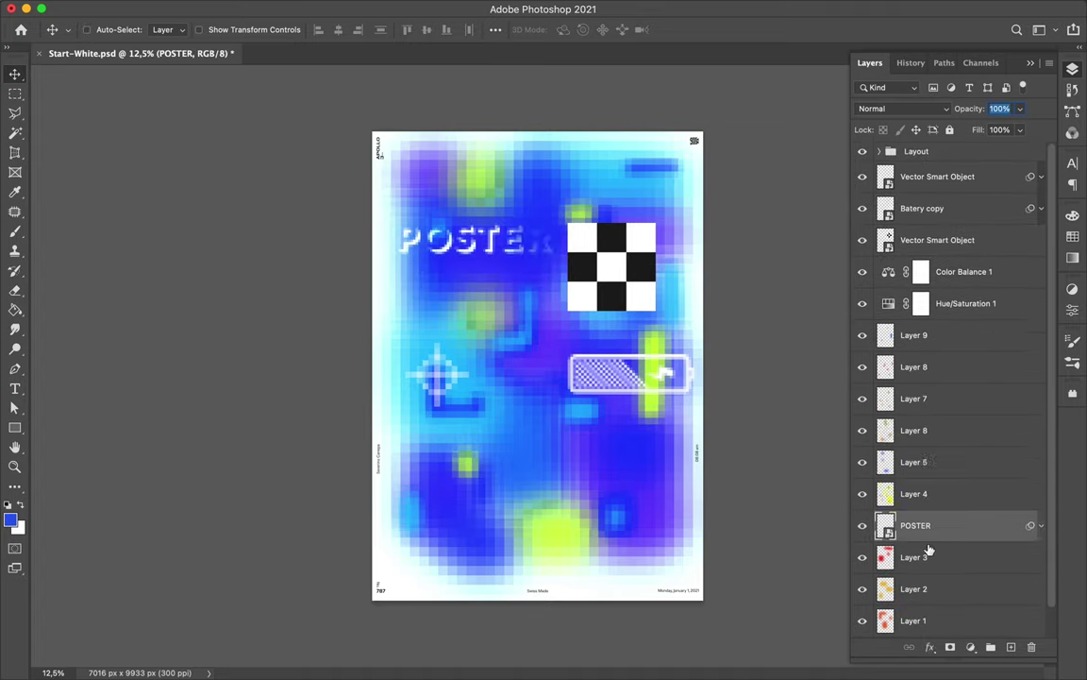
mouse_move(492, 223)
mouse_down()
mouse_move(486, 207)
mouse_move(464, 243)
mouse_move(420, 241)
mouse_up()
key(m)
key(ctrl+j)
key(ctrl+j)
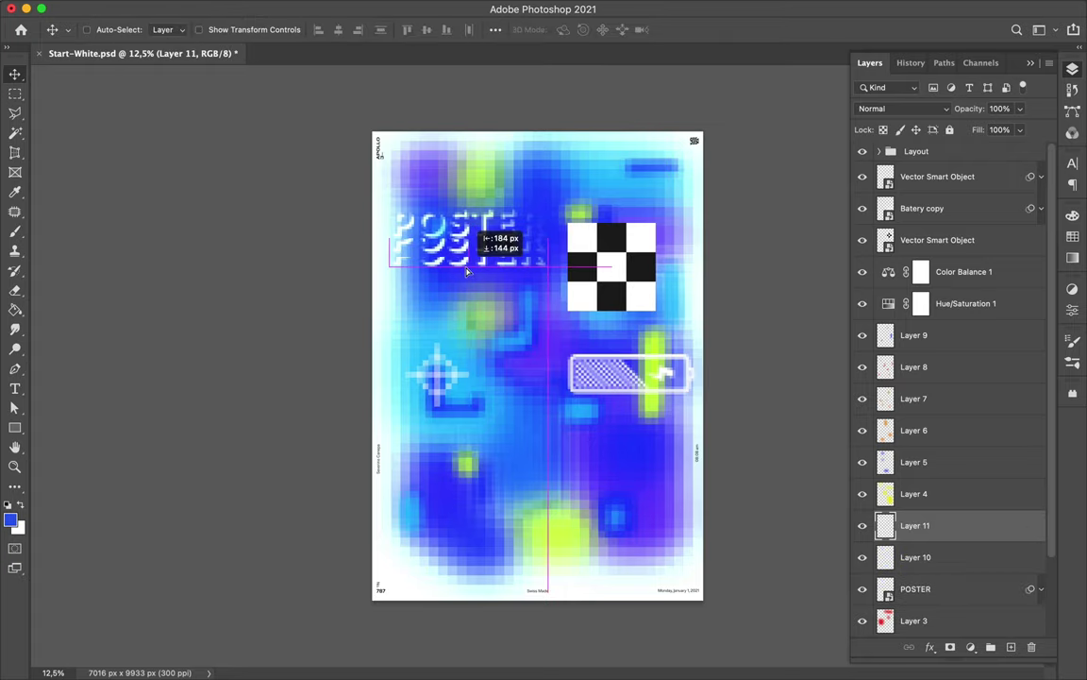
ctrl+click(400, 225)
key(ctrl+j)
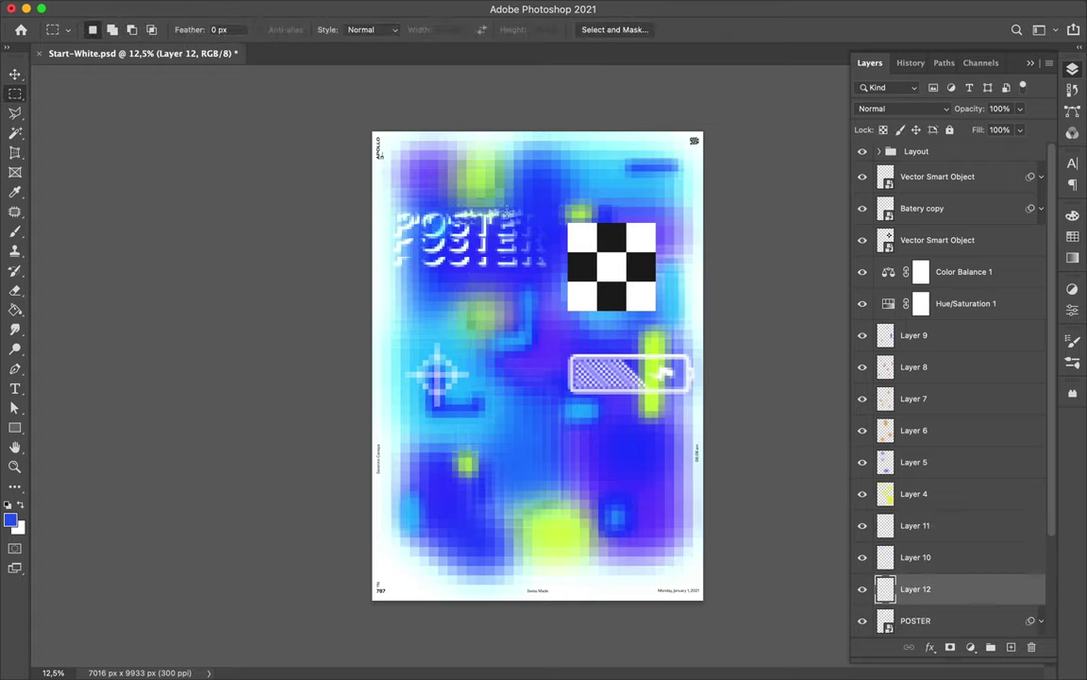
drag(488, 217, 475, 201)
Step: Group POSTER with its slice Layers 10, 11 and 12
scroll(944, 424, down, 3)
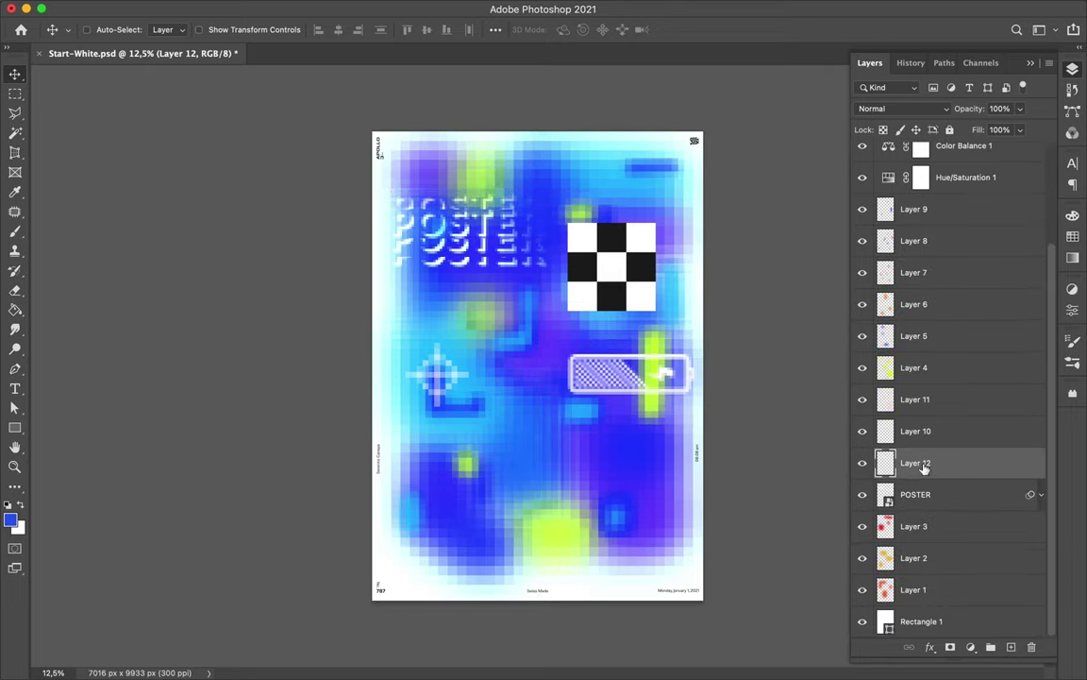
click(915, 494)
ctrl+click(916, 400)
ctrl+click(915, 431)
ctrl+click(916, 462)
ctrl+click(916, 494)
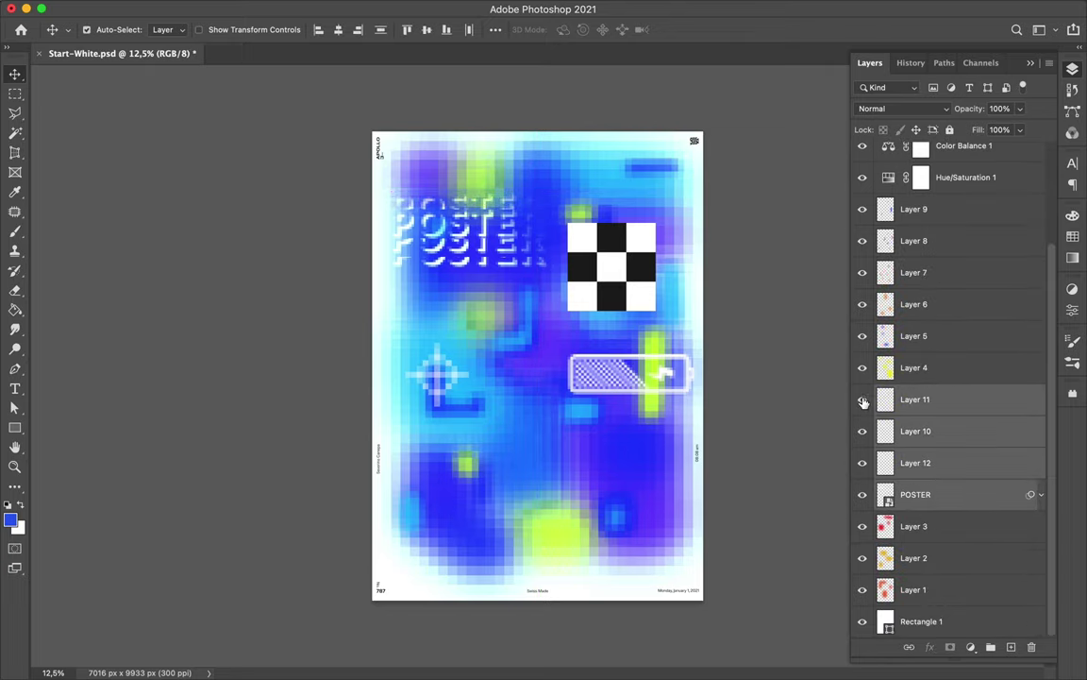
key(ctrl+g)
Step: Add white 'Daily Design Challenge Part 3' text above Layer 3, placed lower on the poster
click(913, 525)
key(t)
click(480, 335)
click(616, 29)
click(755, 73)
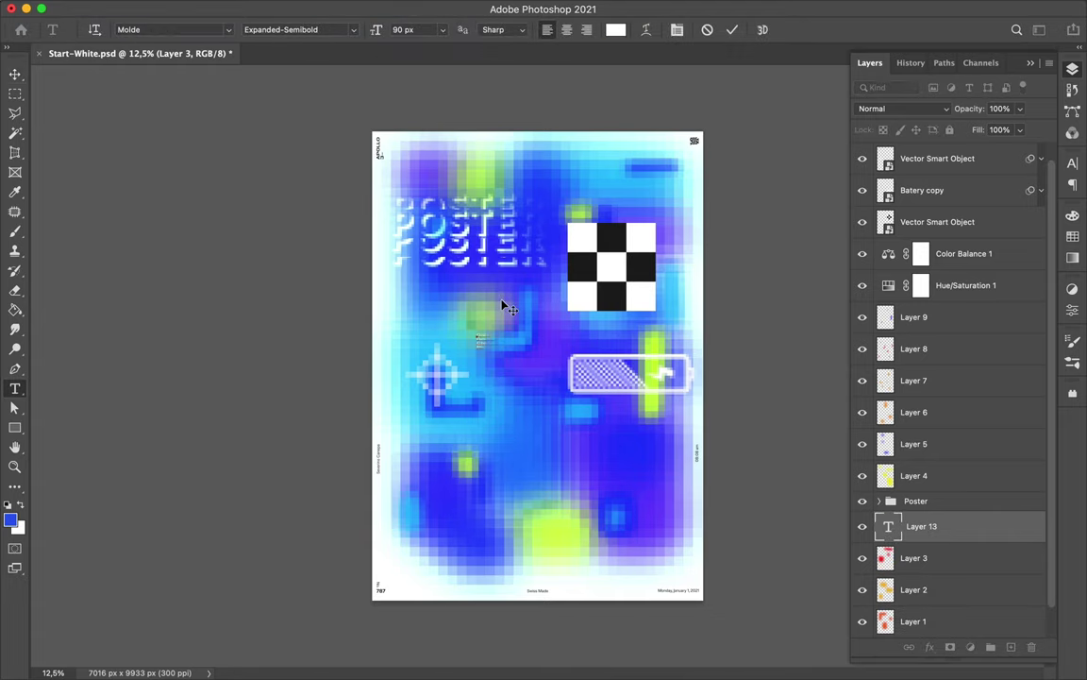
key(ctrl+v)
ctrl+drag(509, 359, 566, 418)
Step: Lower the Daily Design Challenge text and set it in Input Serif Light
ctrl+drag(510, 387, 471, 466)
click(15, 73)
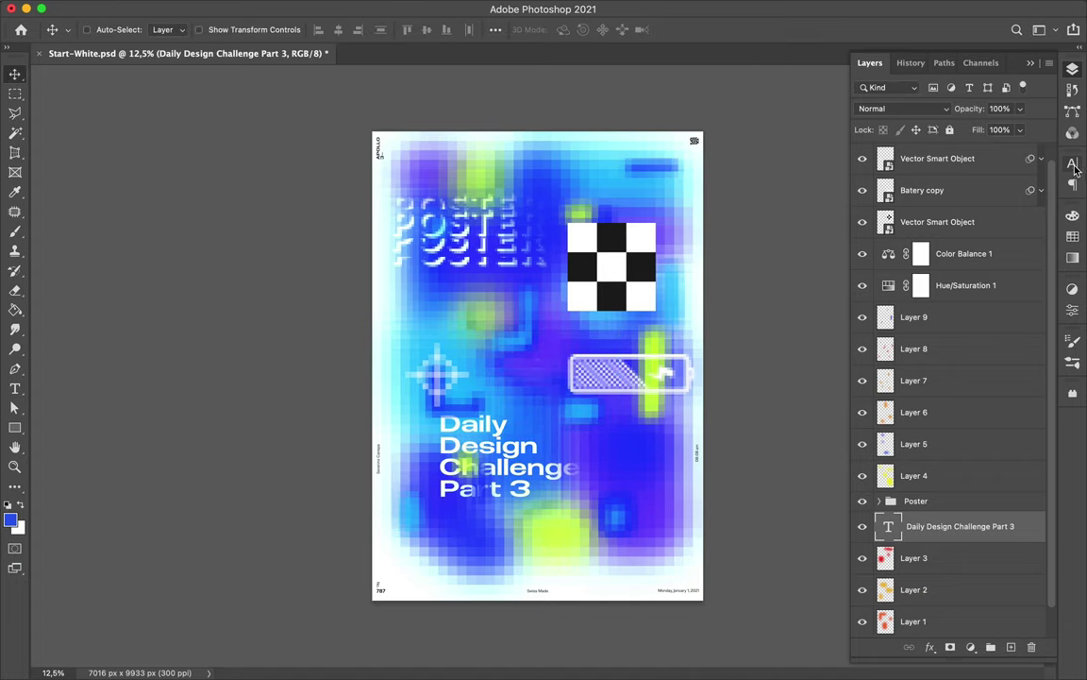
click(1072, 163)
click(978, 185)
scroll(866, 406, down, 2)
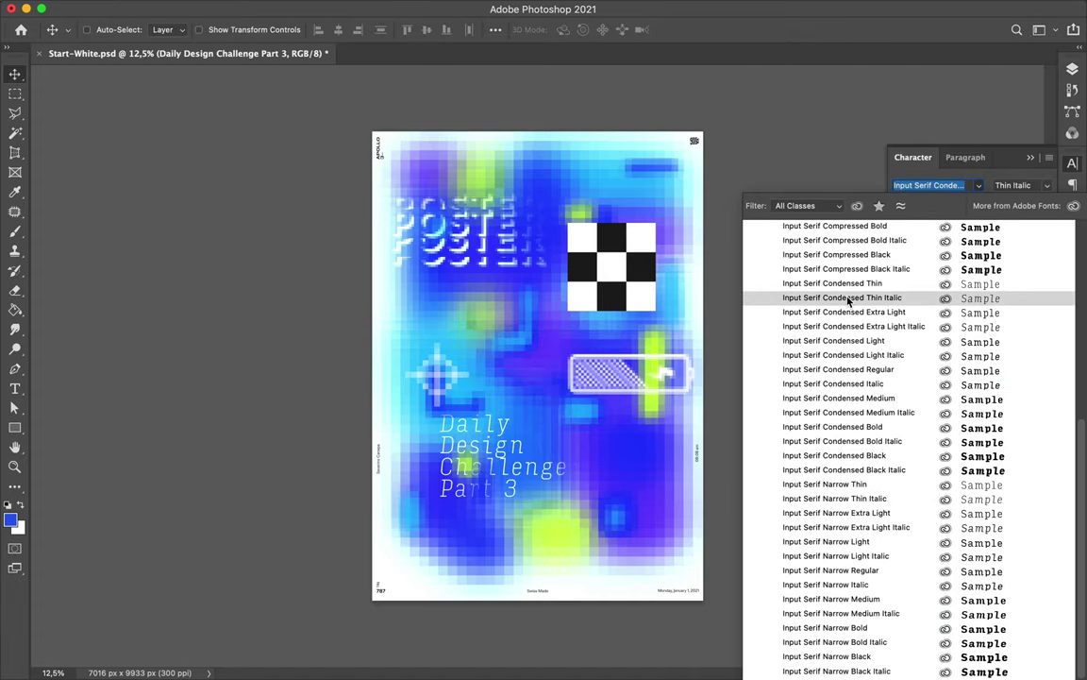
scroll(830, 297, up, 5)
scroll(831, 296, up, 3)
click(831, 293)
double_click(1014, 204)
key(Return)
click(542, 276)
Step: Duplicate the text as a smart object and pixelate it with a smaller-cell Mosaic filter
key(ctrl+j)
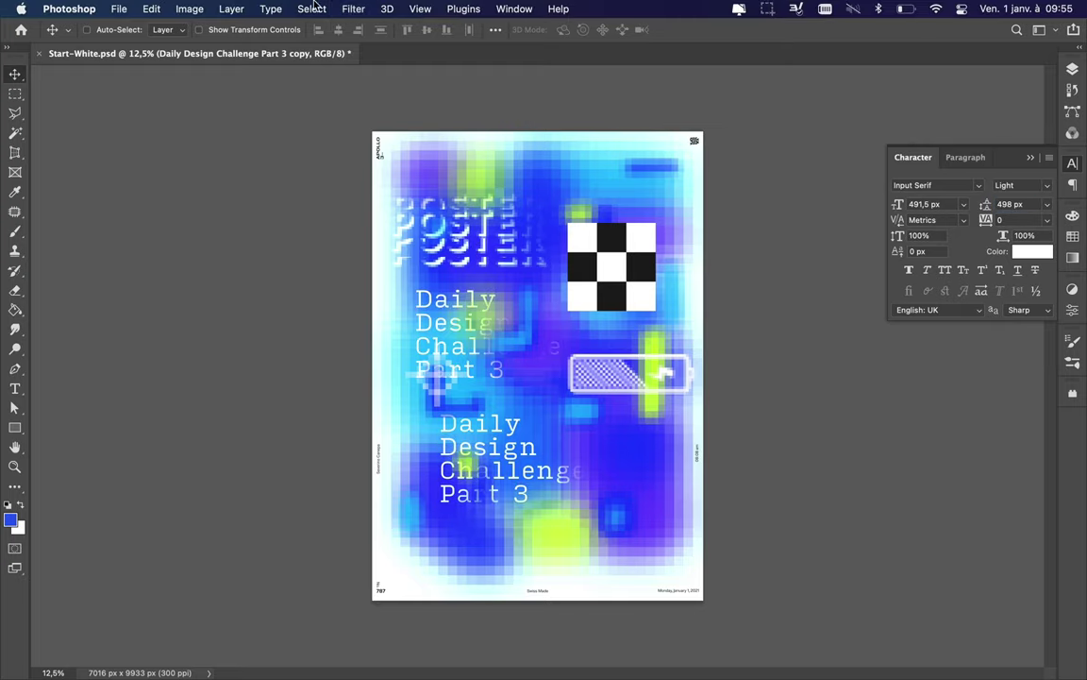
click(488, 9)
click(599, 320)
click(509, 257)
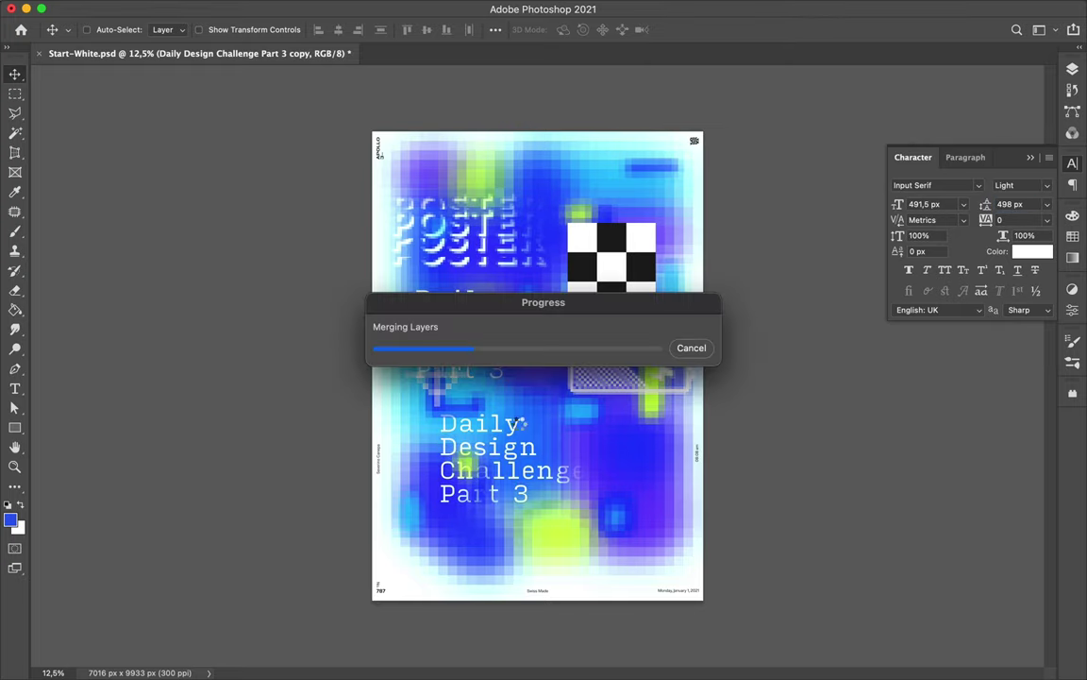
click(189, 38)
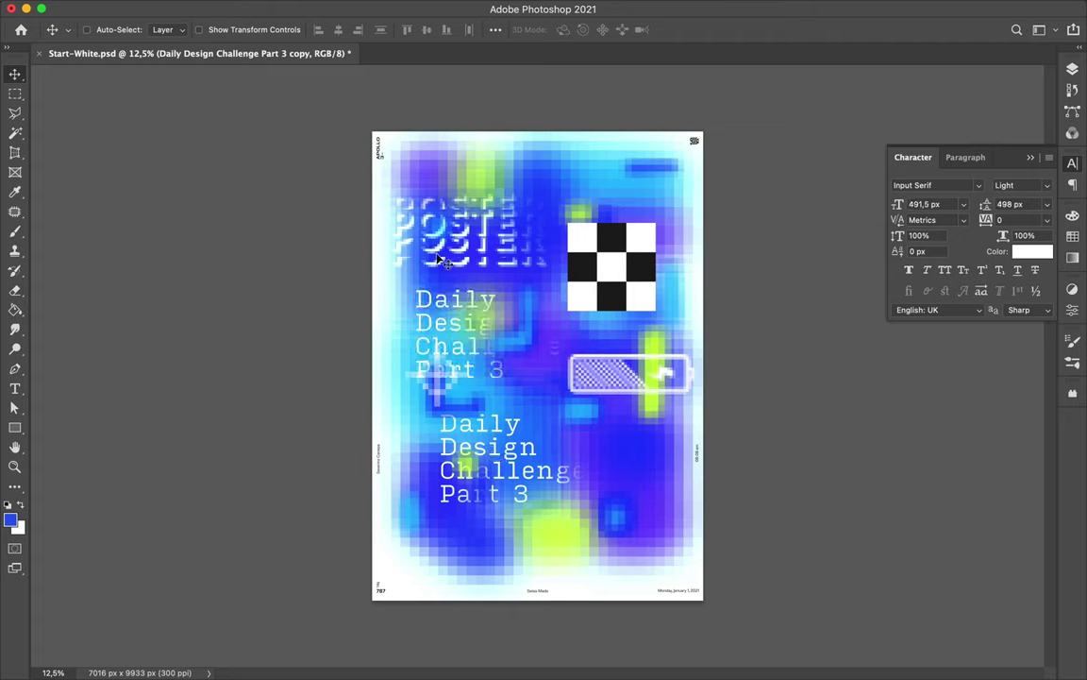
click(356, 7)
click(599, 318)
key(Return)
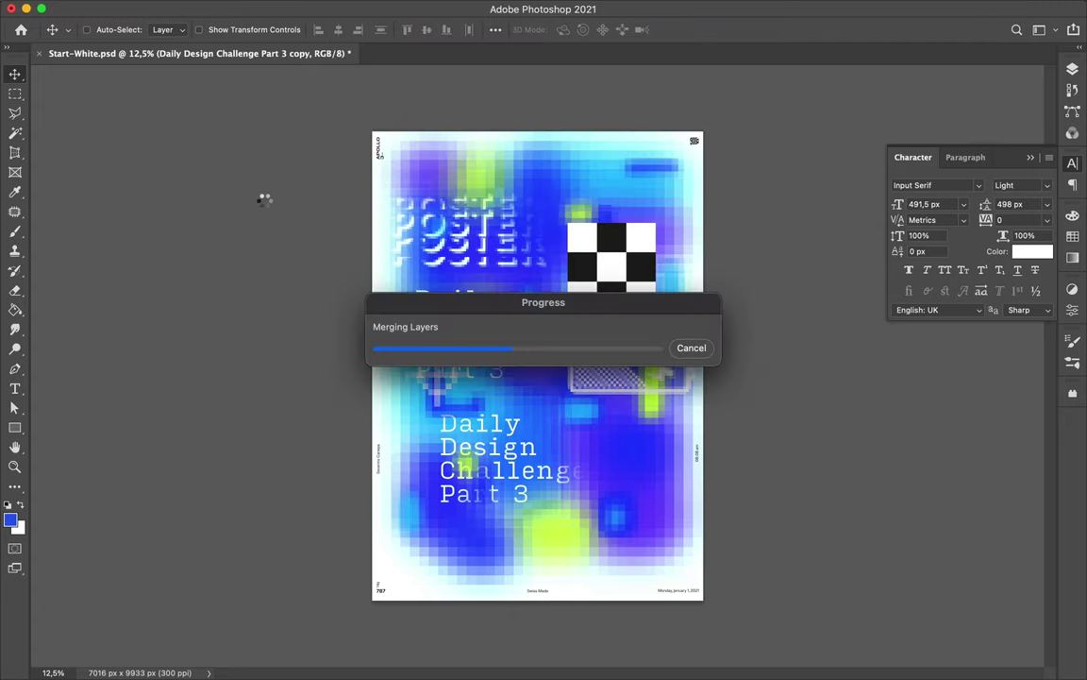
drag(99, 242, 57, 244)
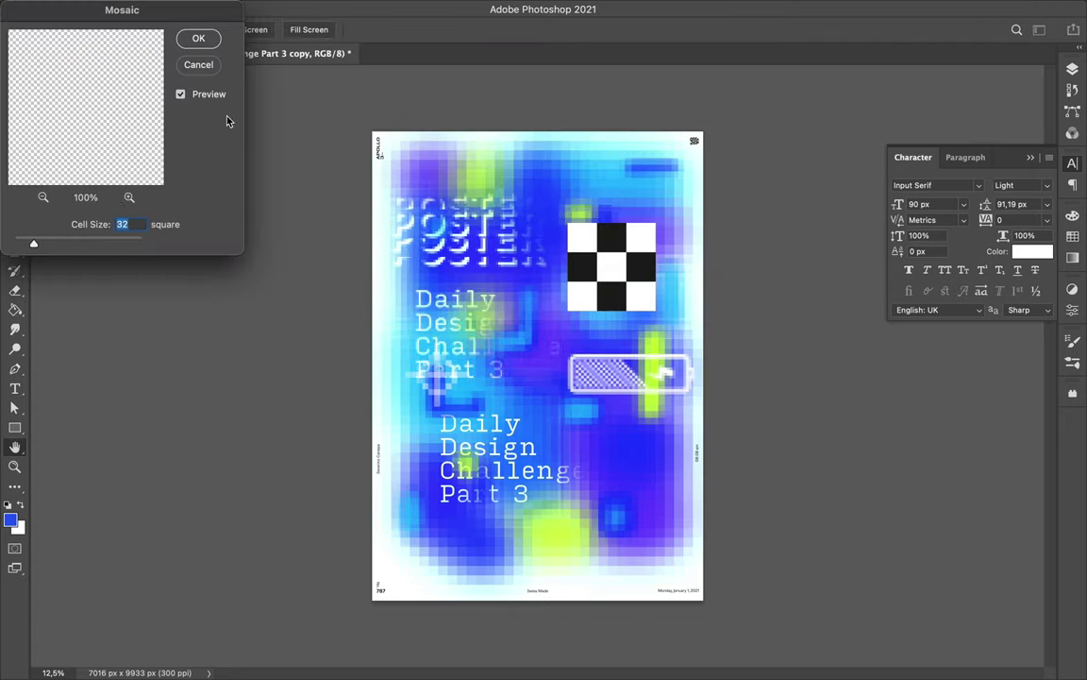
key(Return)
Step: Shrink the pixelated copy, move it up-left, and start rewording the lower text
key(ctrl+t)
drag(491, 373, 416, 300)
key(Return)
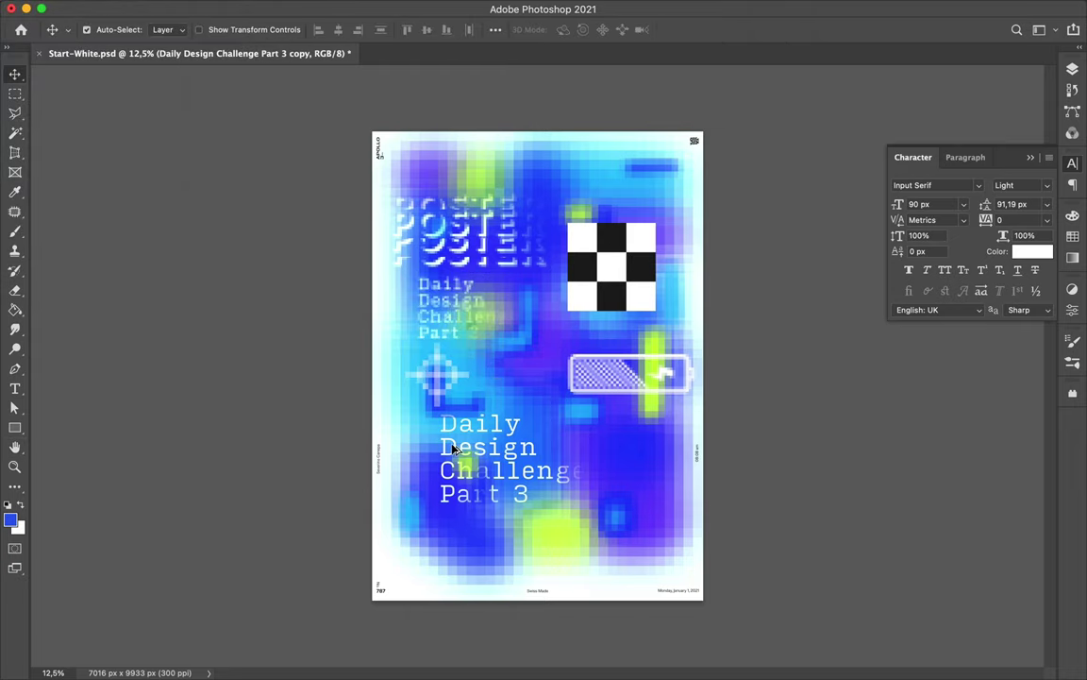
double_click(453, 448)
Step: Reword the text to 'First Poster of 2021' and add a moved, mosaic-pixelated copy
text(First Pos)
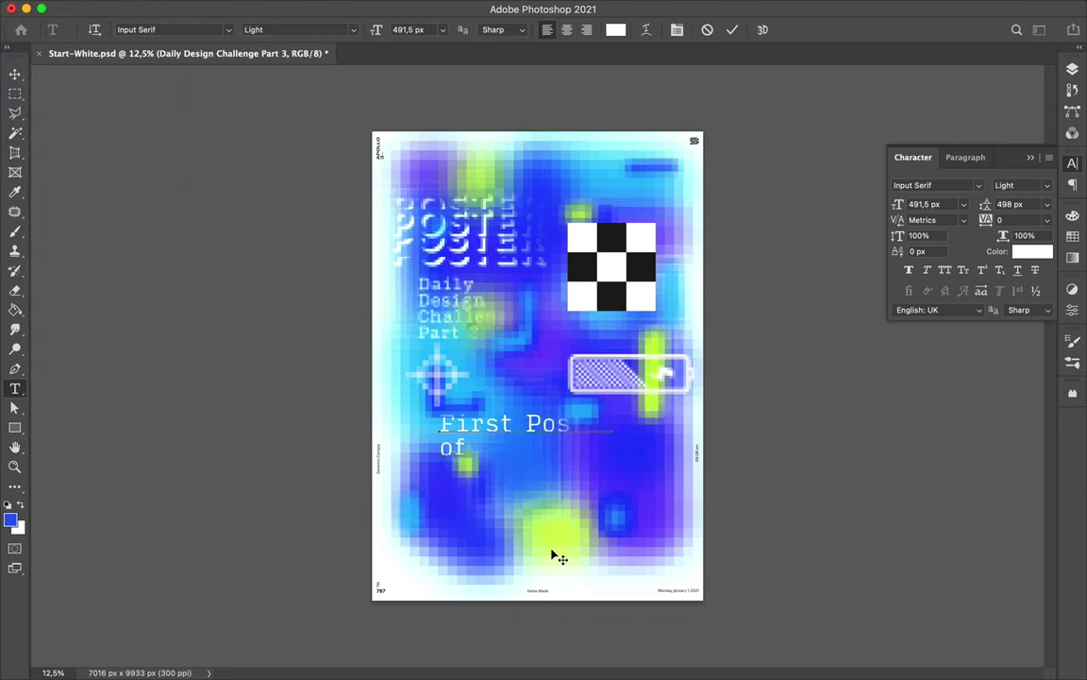
text( 2021)
key(Escape)
key(v)
click(352, 8)
key(Escape)
drag(444, 427, 449, 382)
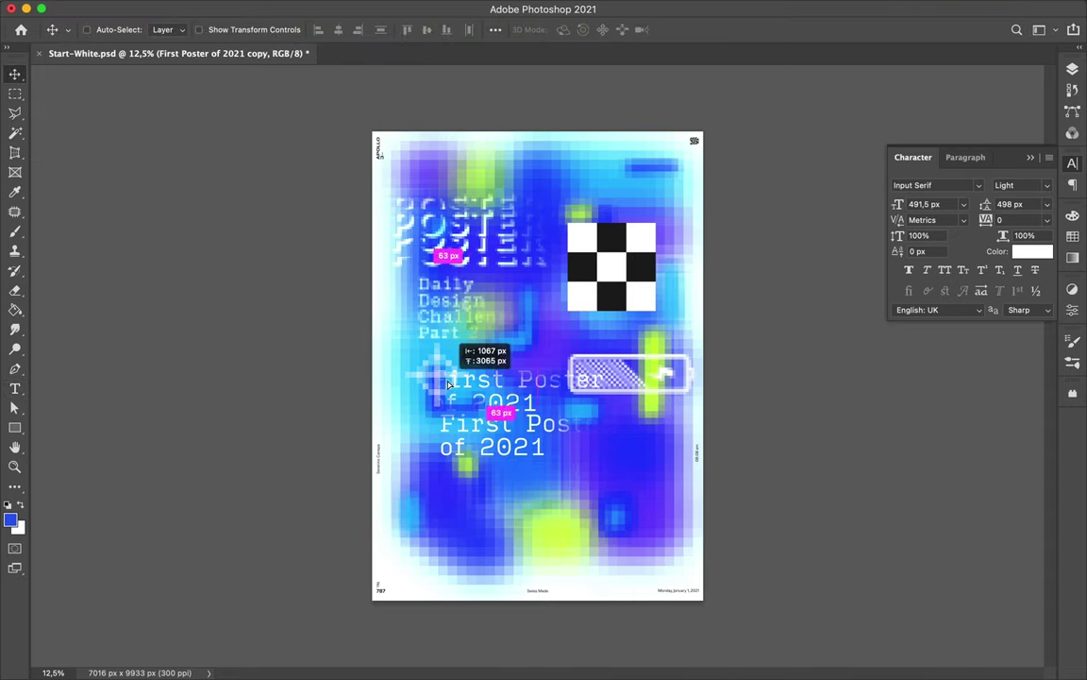
click(352, 7)
click(363, 29)
drag(538, 393, 604, 448)
Step: Move First Poster of 2021 up the layer stack and change a text copy to '2021'
key(F7)
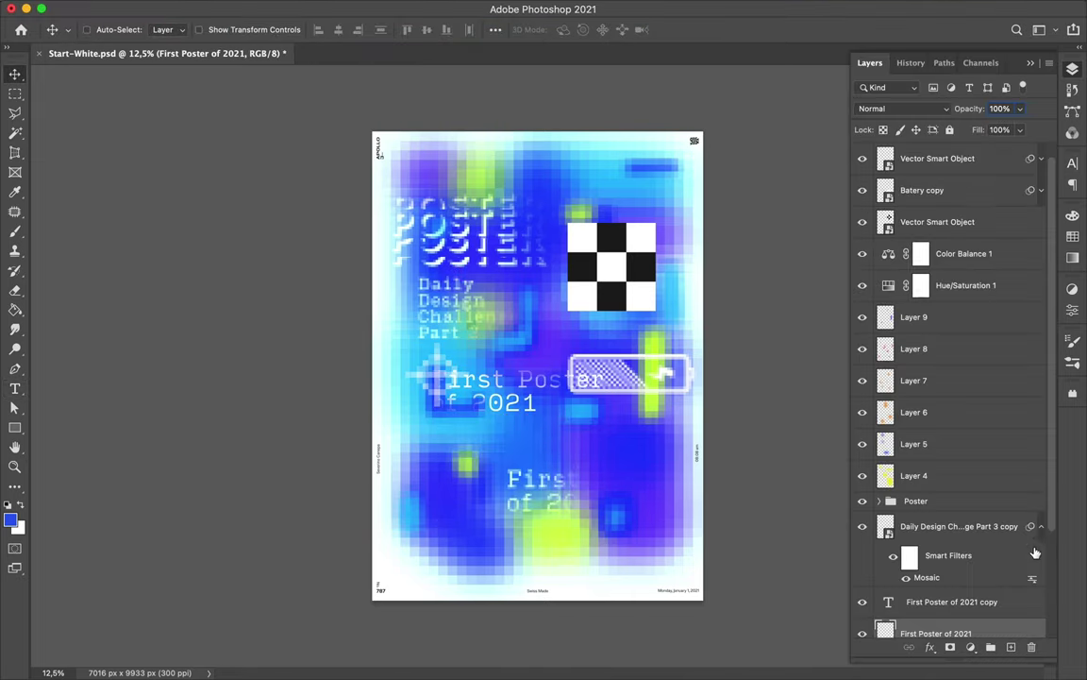
drag(935, 632, 930, 396)
click(914, 505)
key(t)
key(F7)
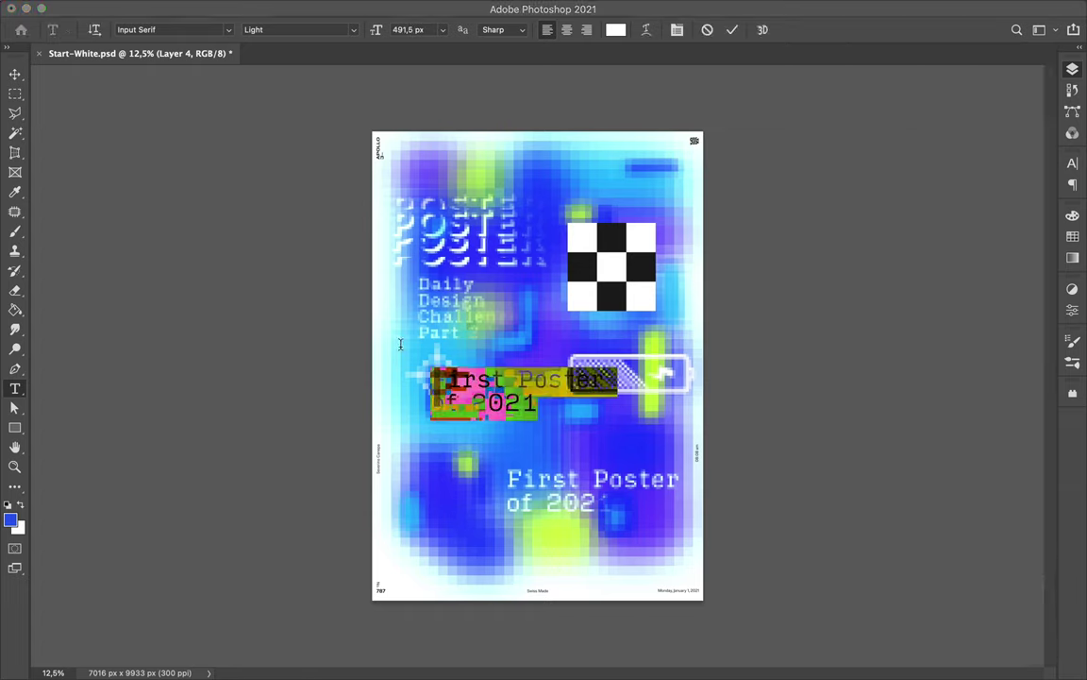
key(F7)
click(471, 387)
text(2021)
Step: Set 2021 in Input Serif Compressed Medium and enlarge it
click(1072, 162)
click(982, 206)
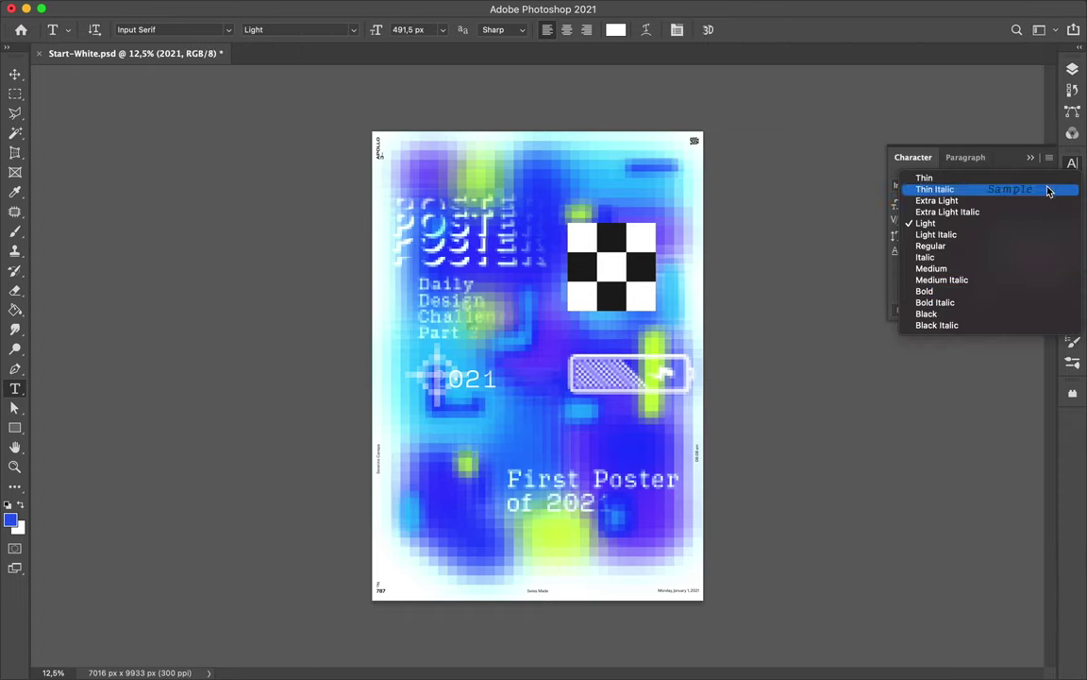
click(1004, 269)
click(979, 185)
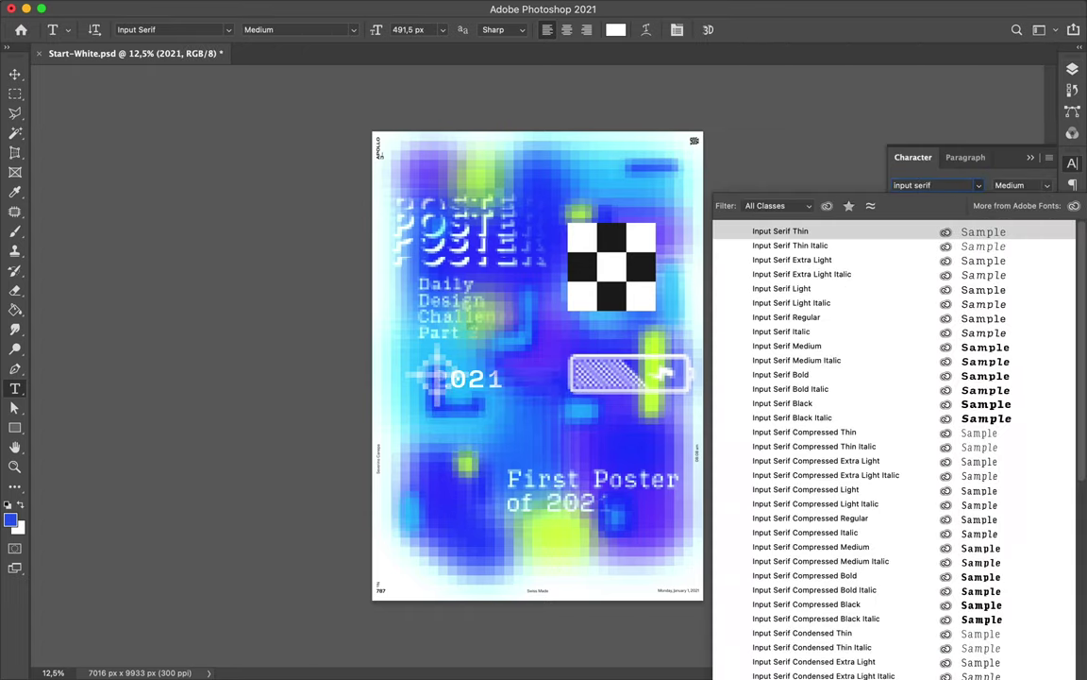
click(810, 547)
key(ctrl+t)
mouse_move(502, 389)
mouse_down()
mouse_move(534, 412)
mouse_move(497, 381)
mouse_up()
Step: Move the crosshair graphic lower left and pixelate 2021 with a cell-size 92 Mosaic
drag(434, 380, 451, 430)
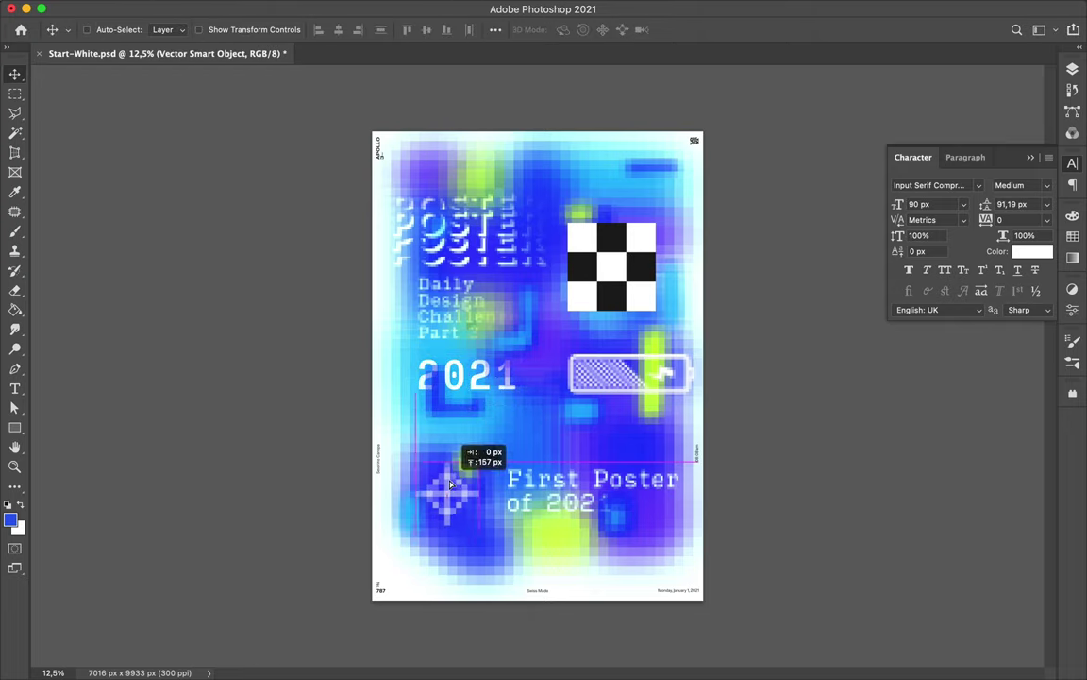
click(460, 371)
click(382, 10)
click(595, 291)
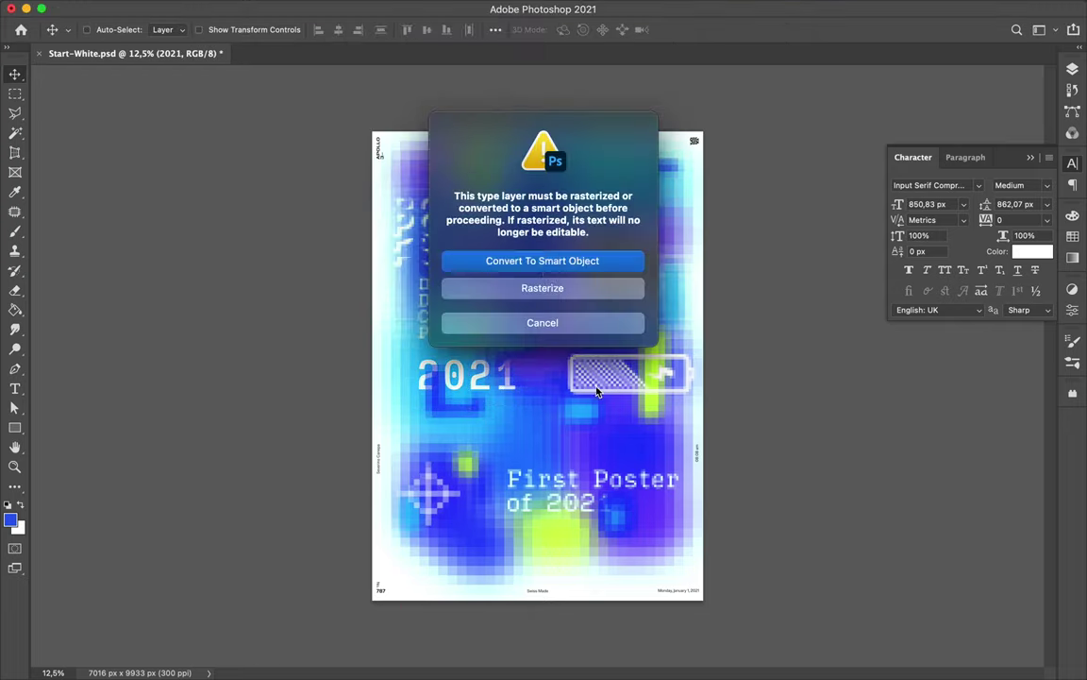
click(543, 260)
drag(41, 239, 72, 243)
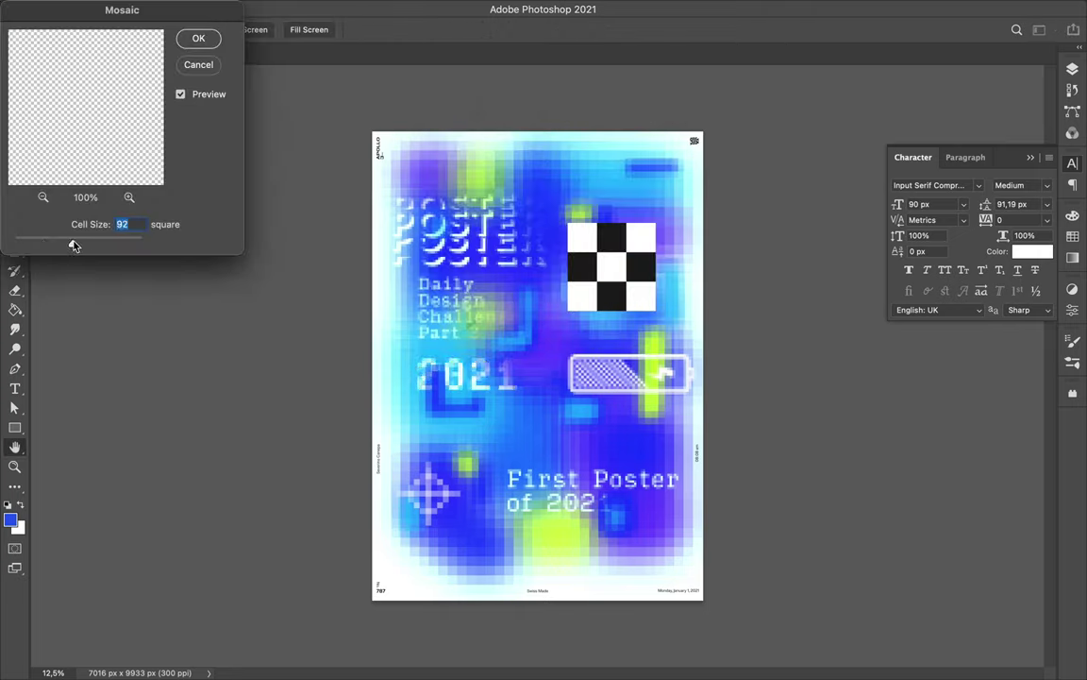
key(Return)
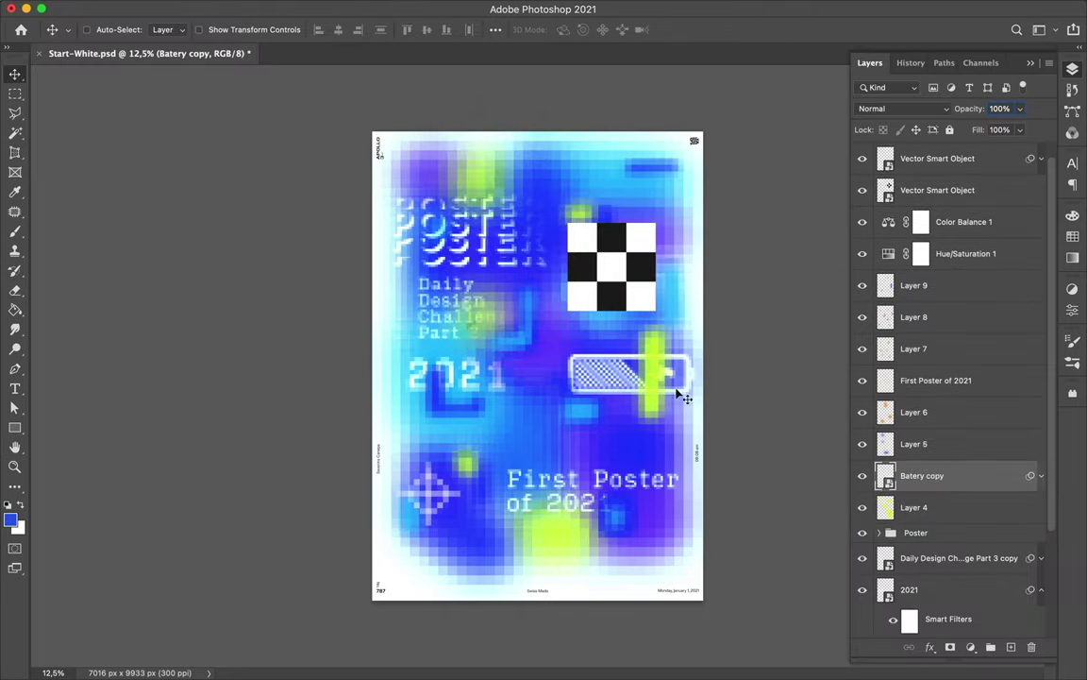
Step: Reposition the battery graphic and move the checkerboard block up-right and back in the stack
drag(650, 387, 635, 391)
drag(578, 303, 587, 283)
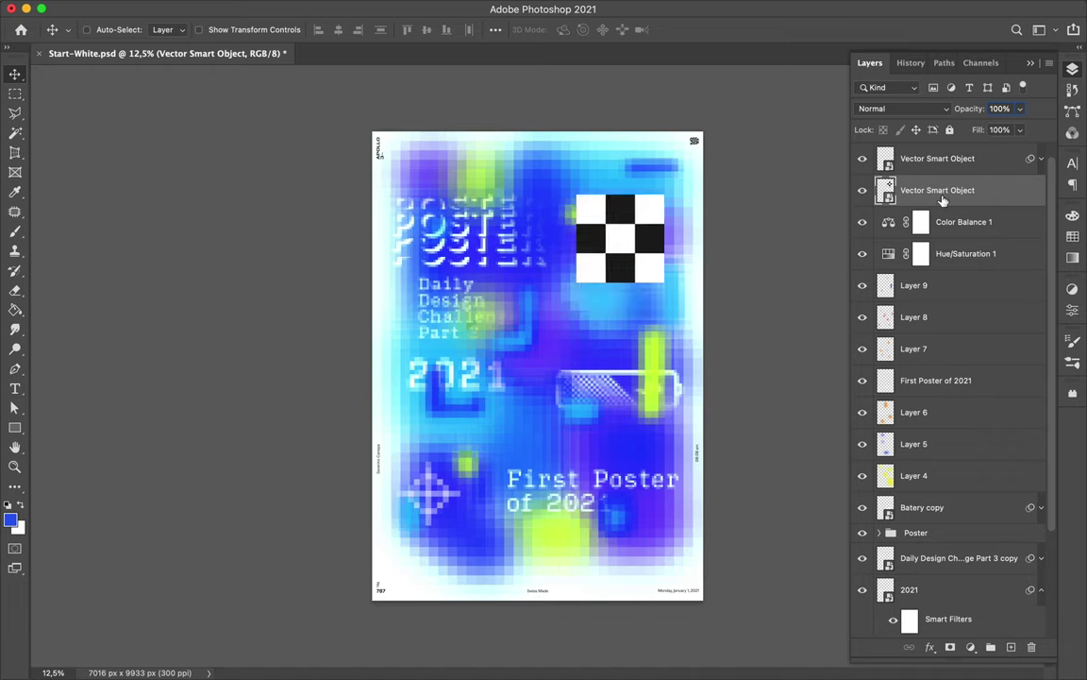
key(ctrl+bracketleft)
key(ctrl+bracketleft)
key(ctrl+bracketleft)
click(477, 651)
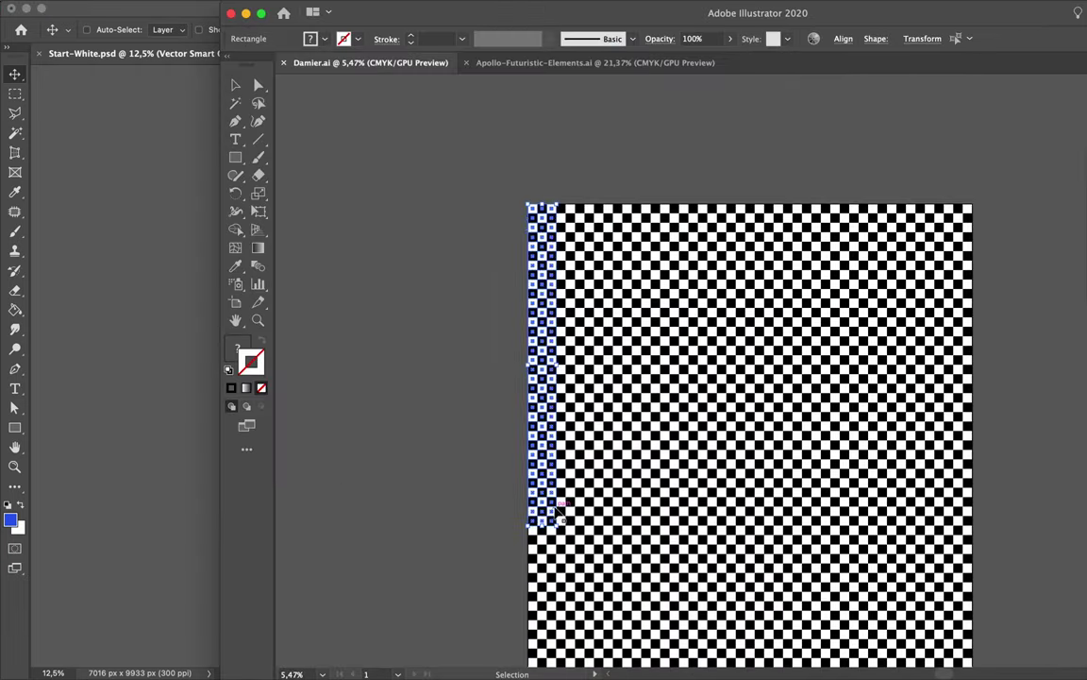
Step: Paste a checkerboard strip from Illustrator into the poster and move it below the tint layer
key(ctrl+c)
key(ctrl+v)
key(Return)
drag(885, 475, 886, 557)
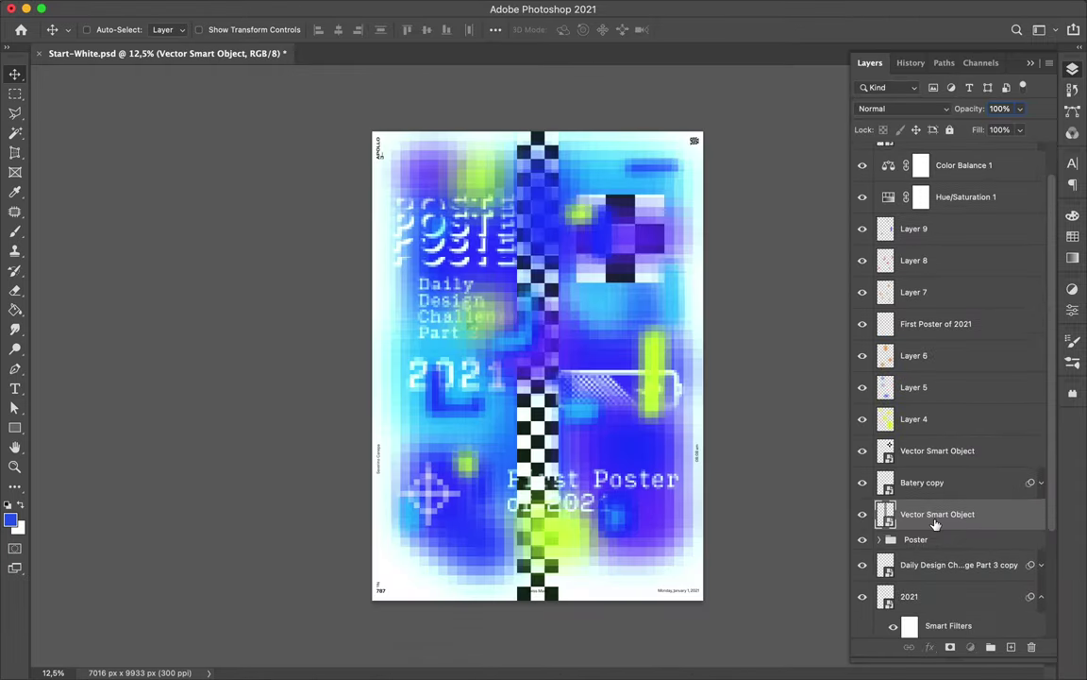
Step: Add a second checkerboard strip beside the first, placed low in the stack
click(479, 651)
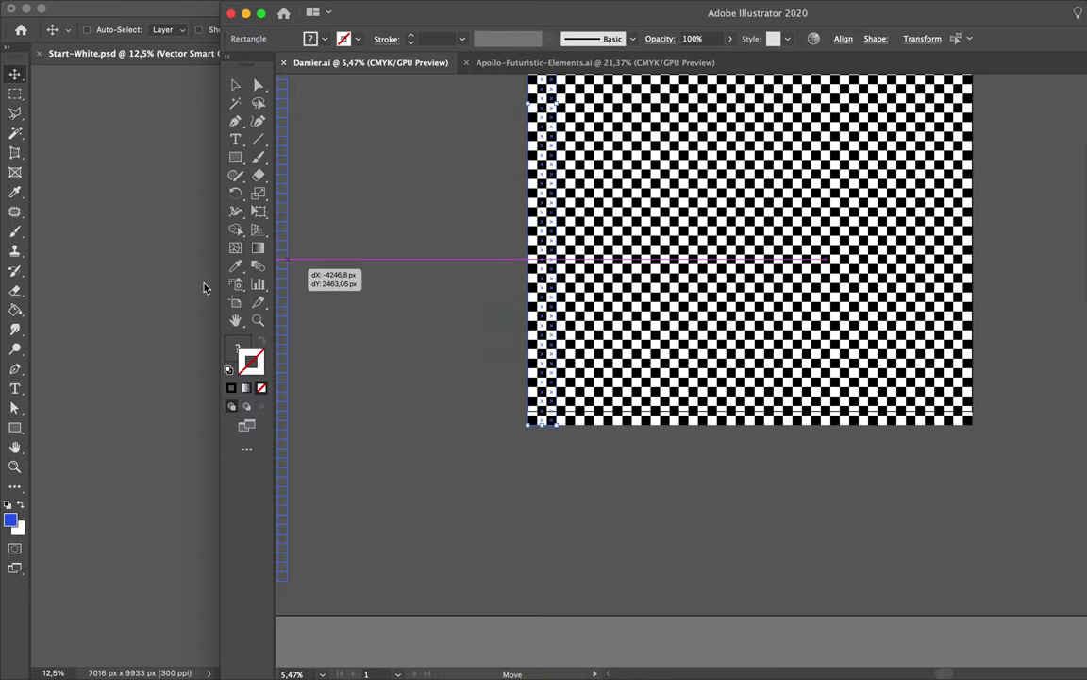
drag(490, 438, 547, 396)
key(Return)
drag(937, 480, 939, 613)
drag(503, 157, 519, 150)
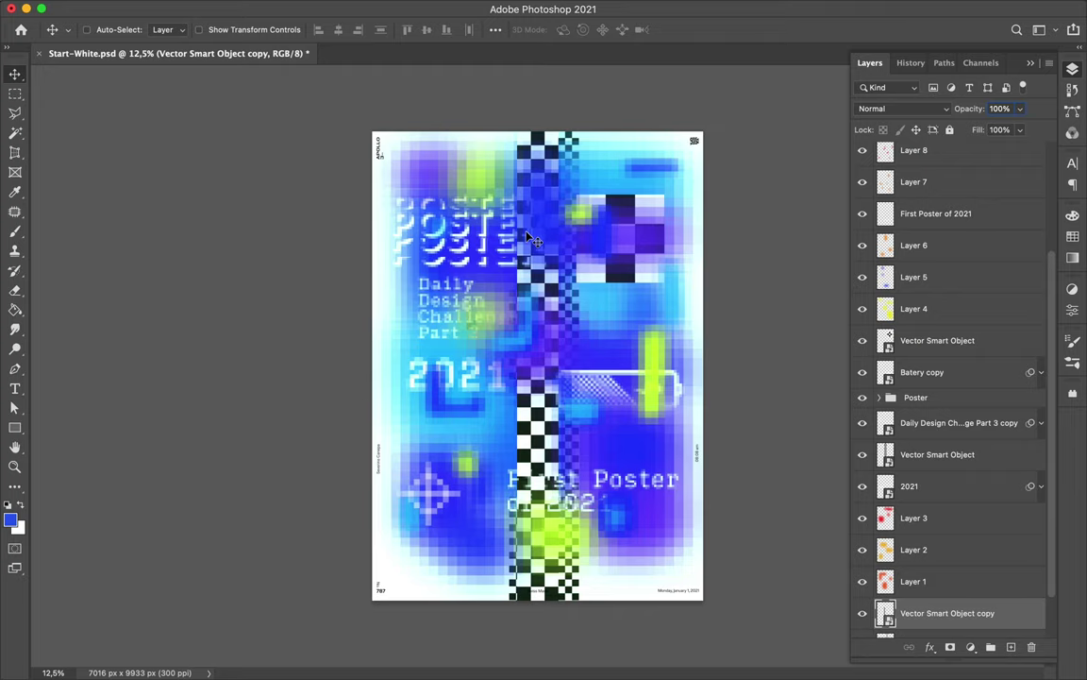
scroll(536, 368, up, 5)
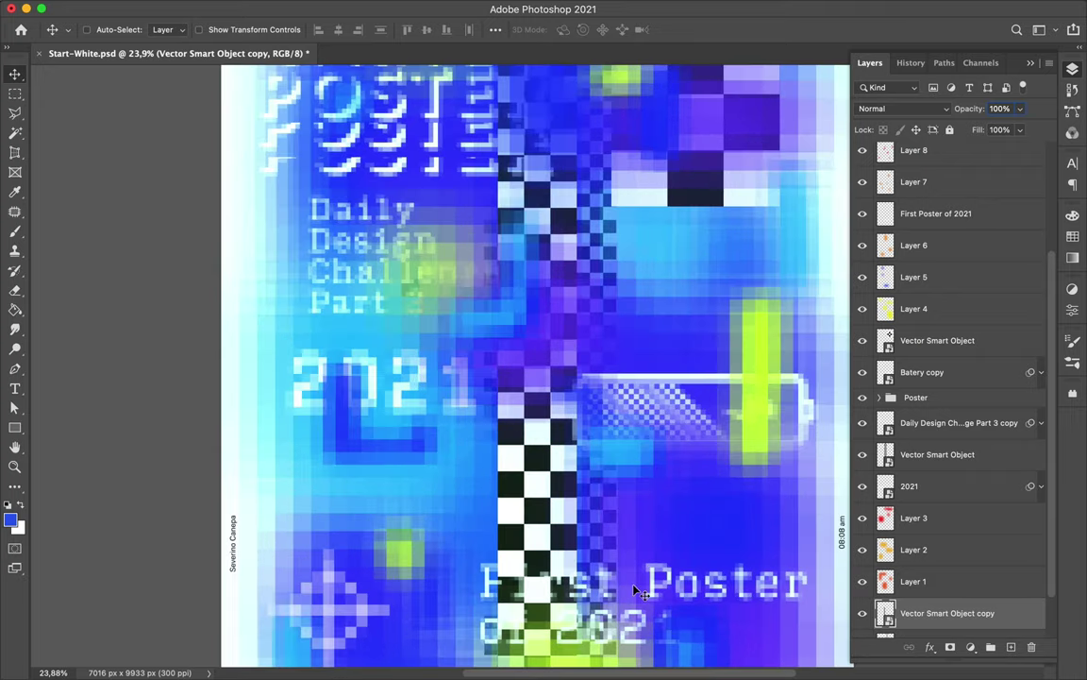
Step: Draw a tall rectangle over the poster's left part with a black gradient fill
key(ctrl+0)
key(u)
scroll(963, 454, down, 1)
click(922, 621)
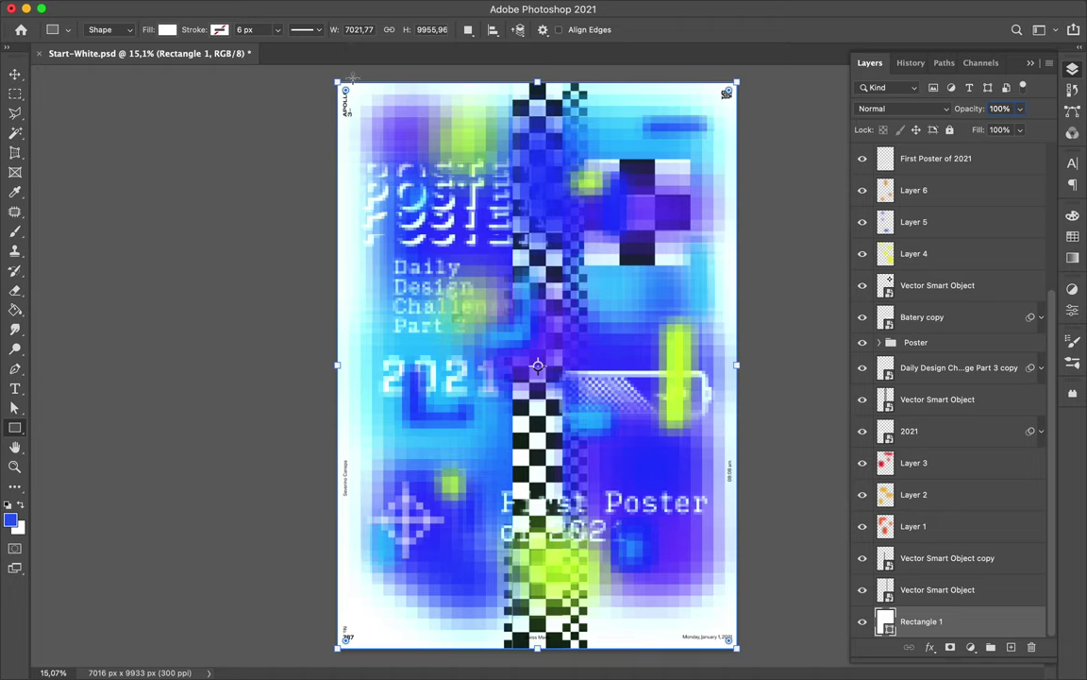
drag(318, 76, 740, 646)
click(10, 518)
click(752, 71)
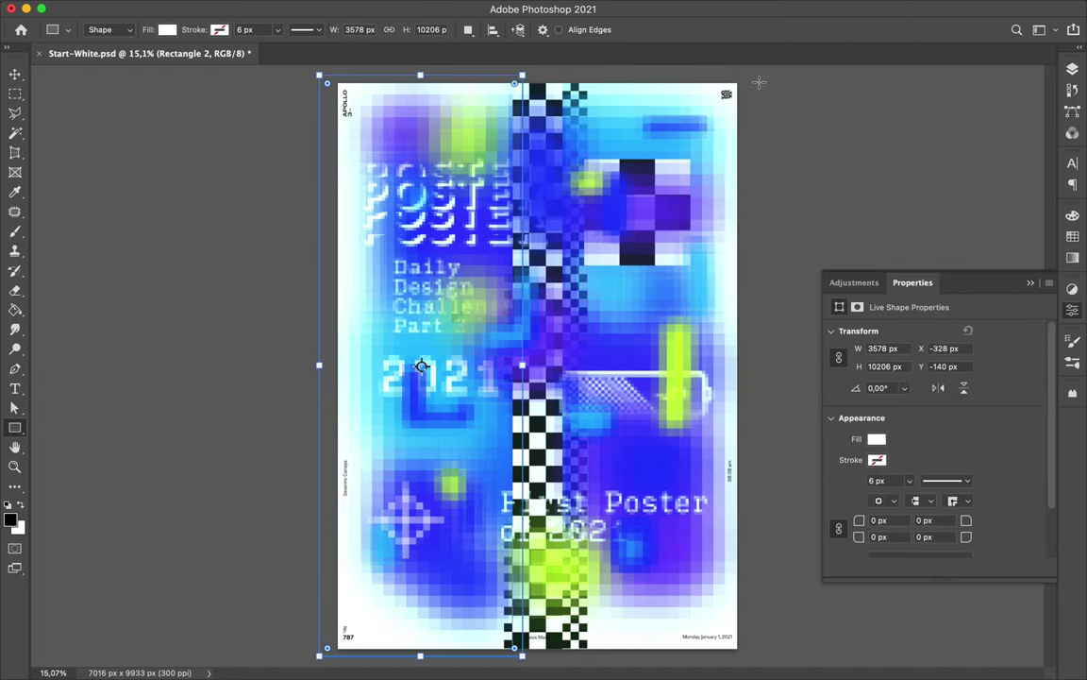
key(v)
key(u)
click(149, 29)
key(v)
Step: Select the small left-edge text layers and recolour them white from Swatches
scroll(964, 378, up, 10)
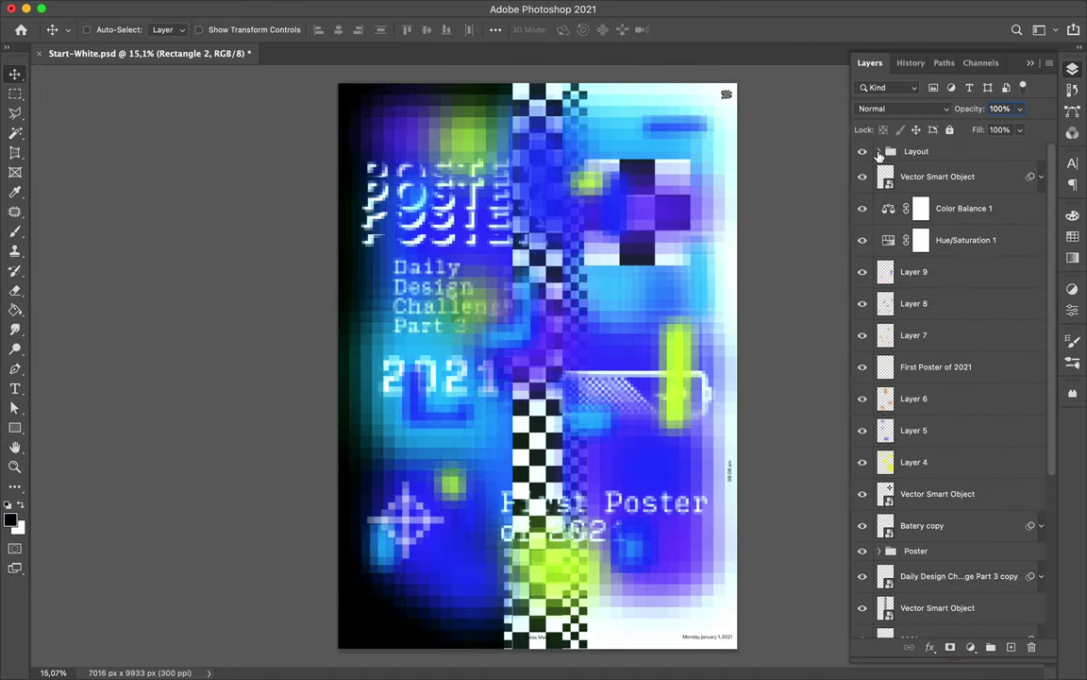
click(929, 209)
shift+click(944, 399)
click(1072, 236)
ctrl+click(500, 398)
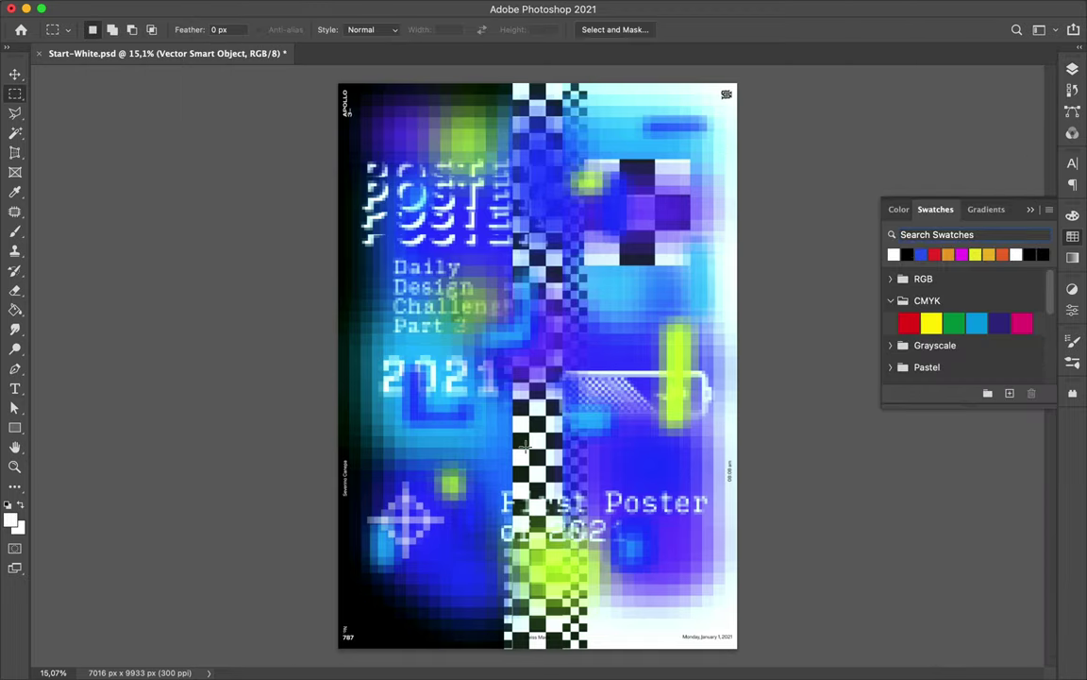
Step: Make a checker block its own layer and pixelate it with a cell-size 107 Mosaic
ctrl+click(536, 460)
click(359, 8)
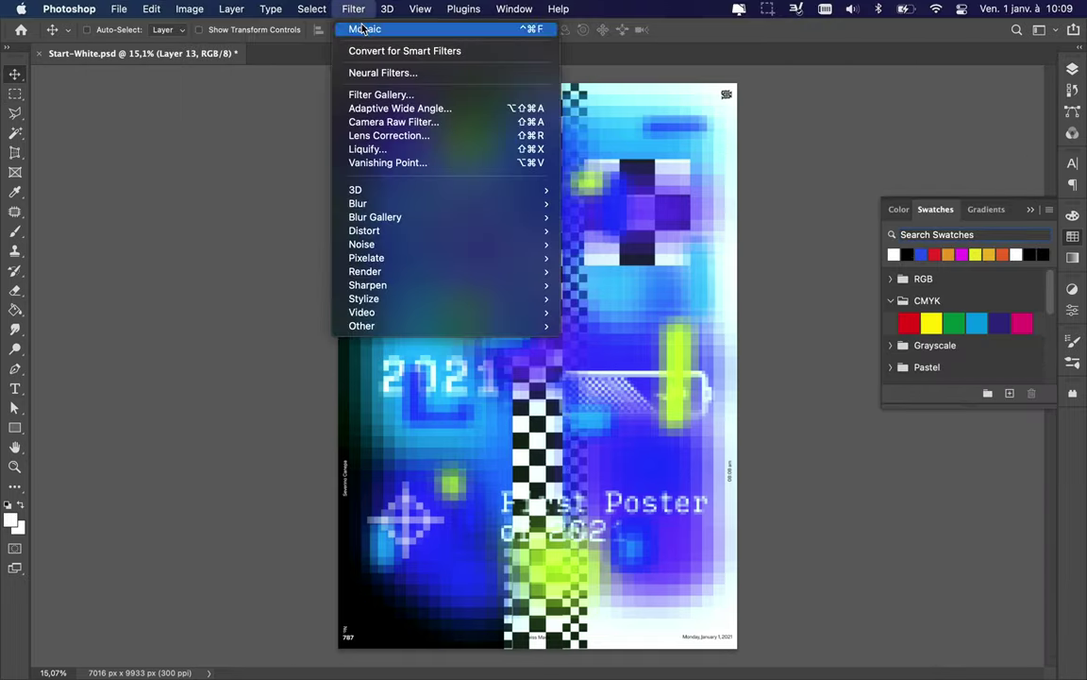
click(576, 293)
drag(71, 245, 80, 242)
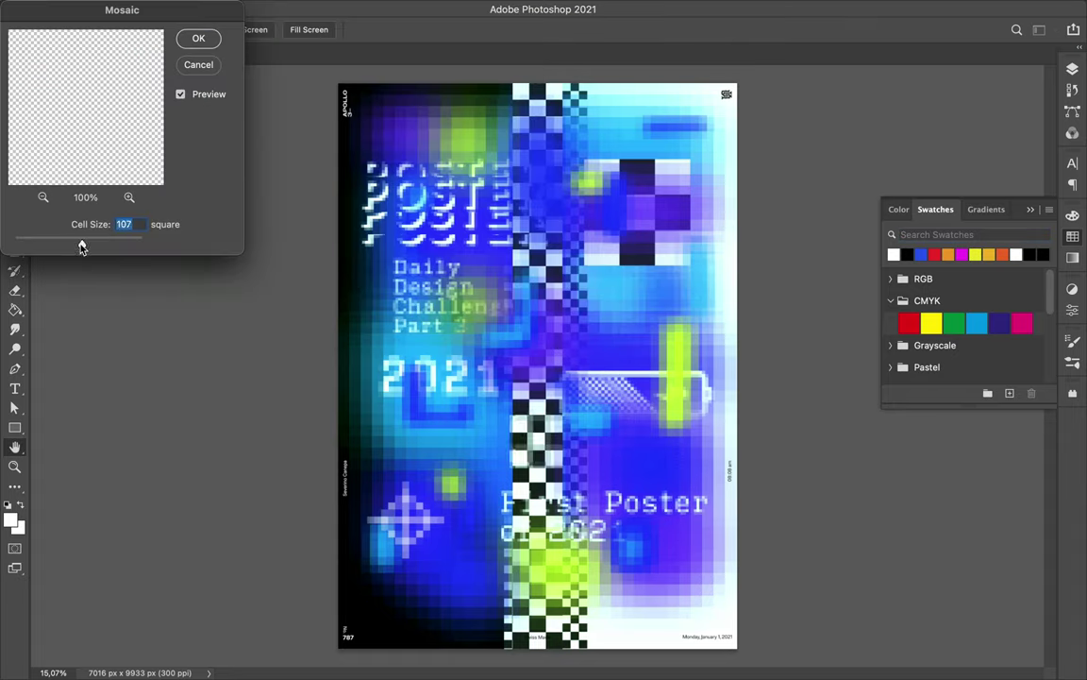
click(199, 37)
Step: Place copies of the checker patch left of the strip and on the purple block
mouse_move(529, 429)
mouse_down()
mouse_move(451, 412)
mouse_move(1047, 112)
mouse_up()
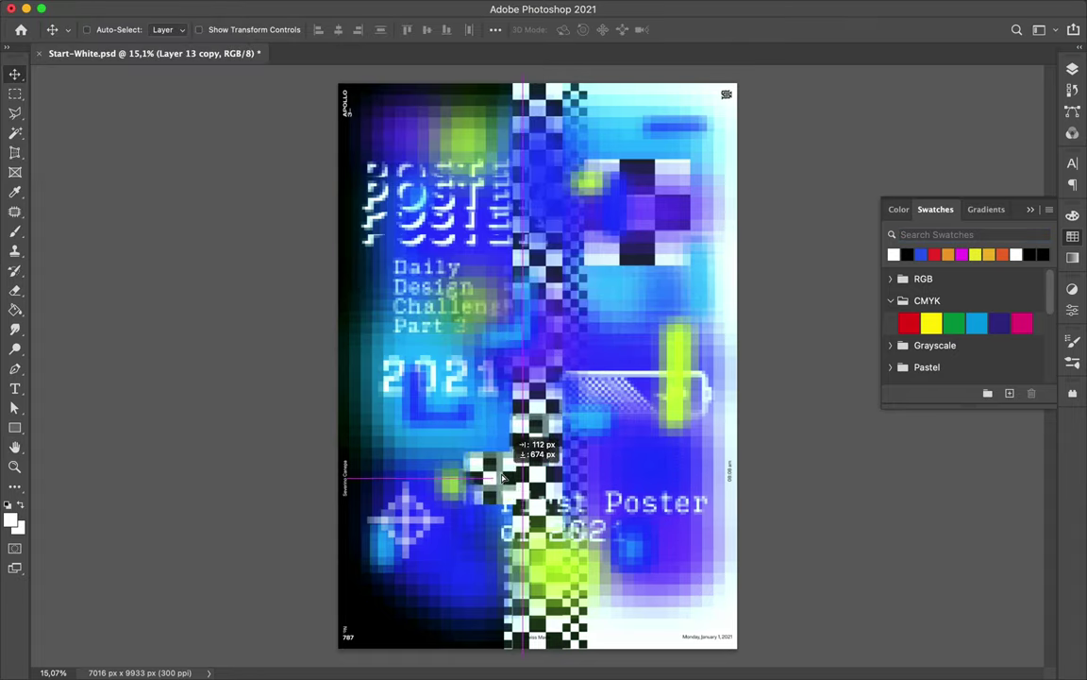
click(1074, 66)
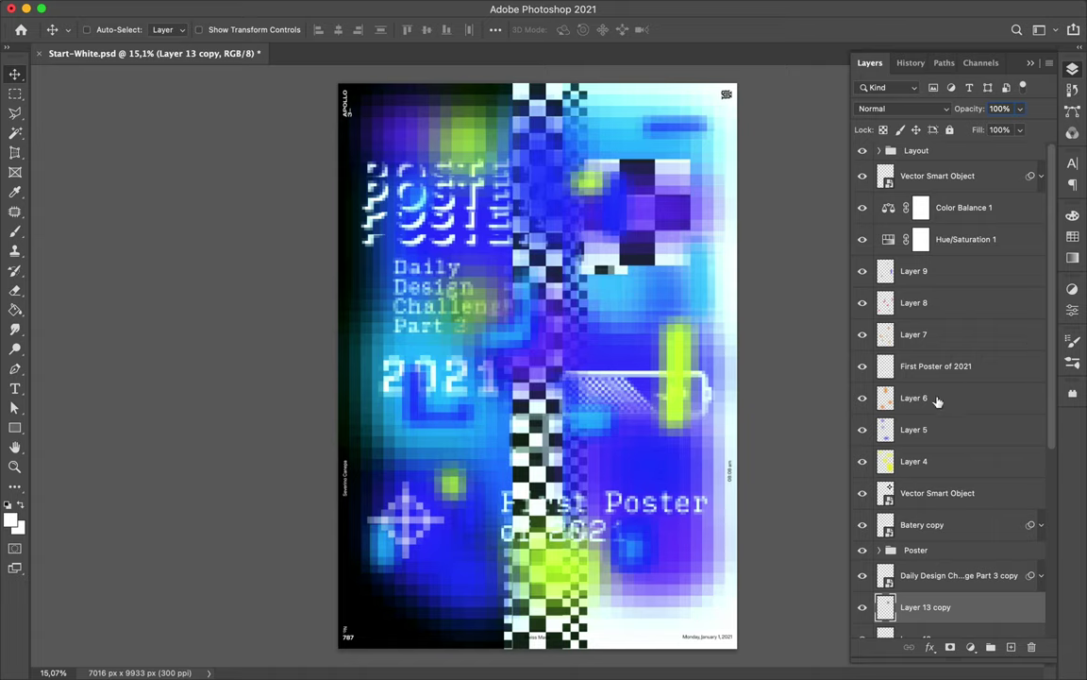
scroll(915, 425, down, 1)
drag(925, 567, 920, 432)
key(ctrl+t)
key(Return)
drag(682, 267, 651, 182)
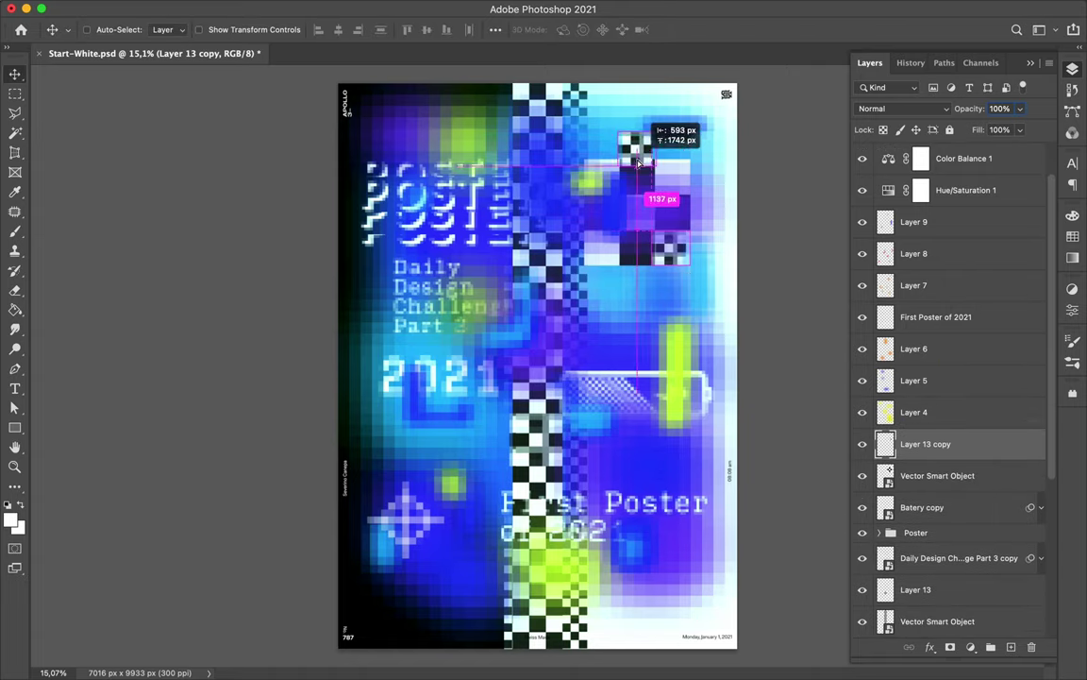
Step: Bring an arrow from the futuristic elements file and apply a Mosaic filter to it
click(451, 651)
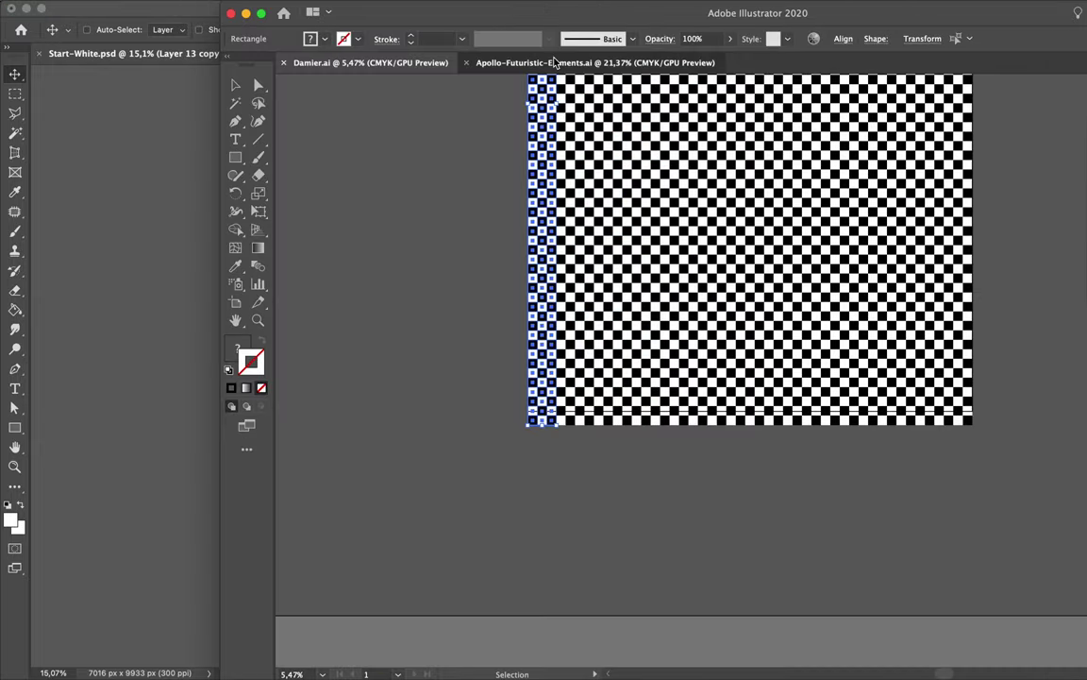
scroll(425, 374, up, 3)
drag(423, 372, 214, 340)
key(Return)
mouse_move(543, 387)
mouse_down()
mouse_move(455, 498)
mouse_move(461, 469)
mouse_up()
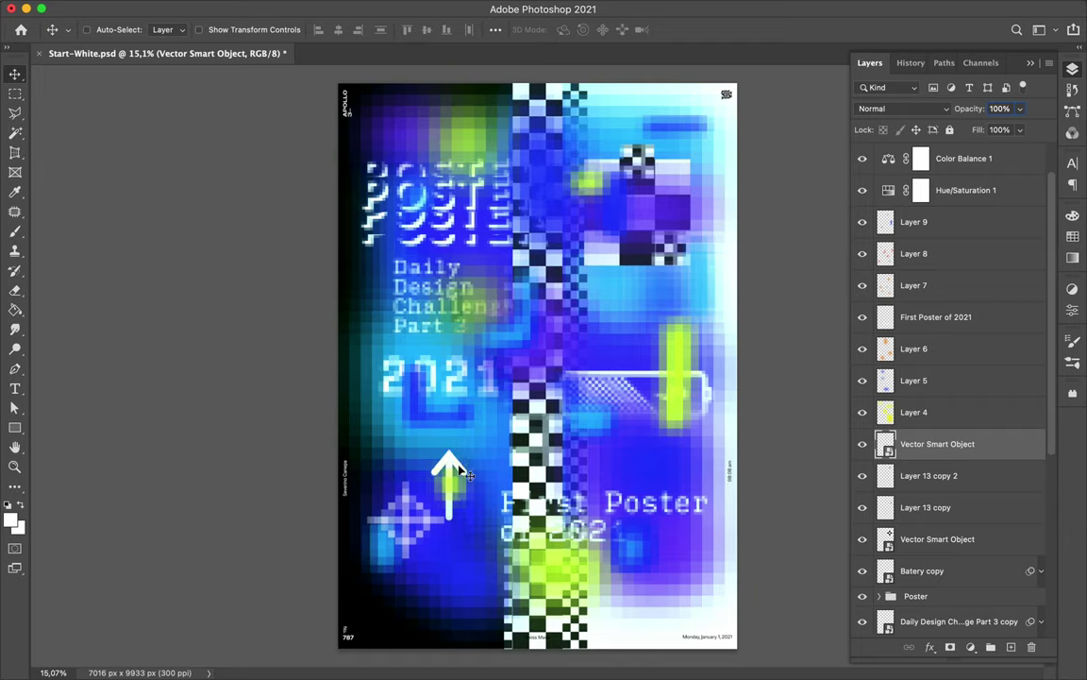
click(353, 9)
mouse_move(366, 257)
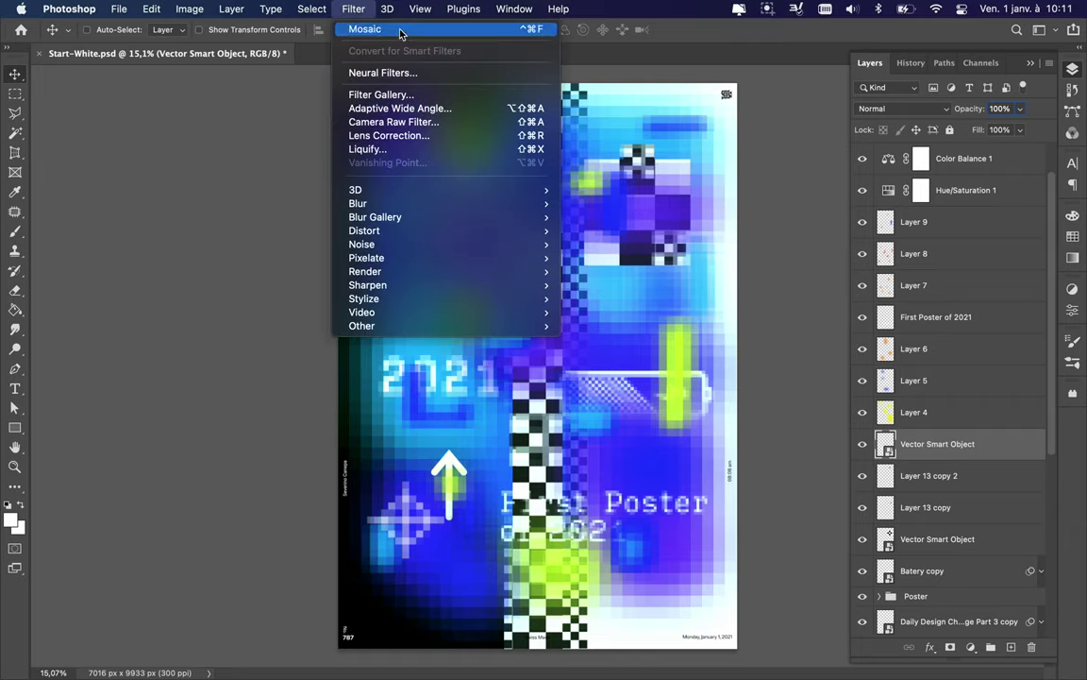
click(607, 328)
key(Return)
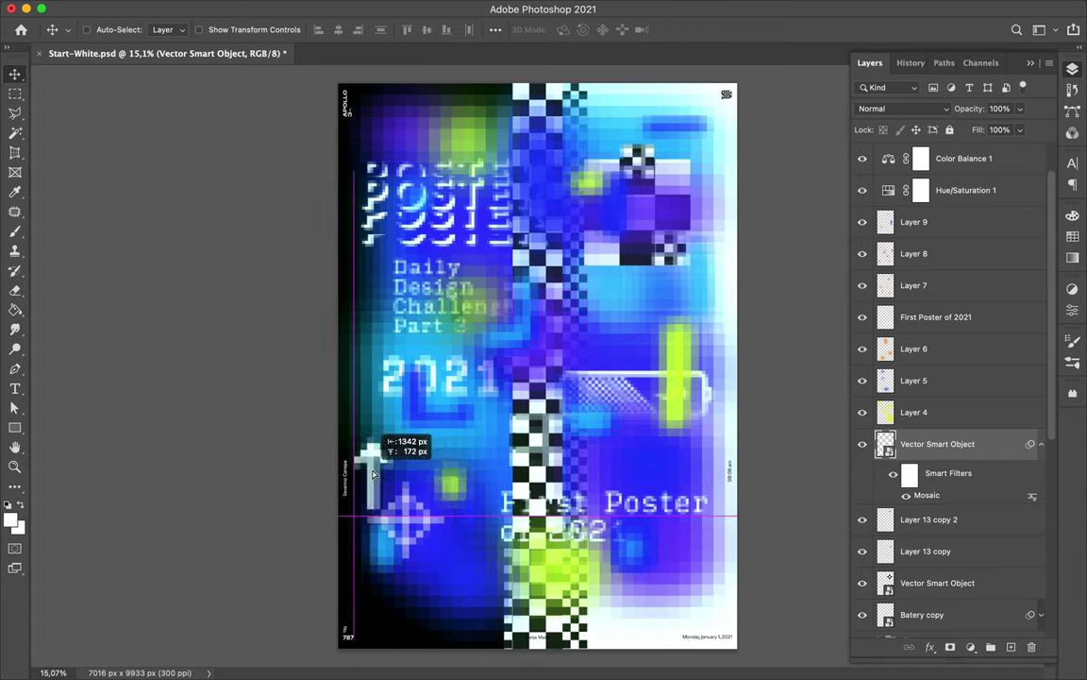
Step: Place the up arrow near the left edge and the right-pointing arrow above the battery
drag(451, 476, 382, 444)
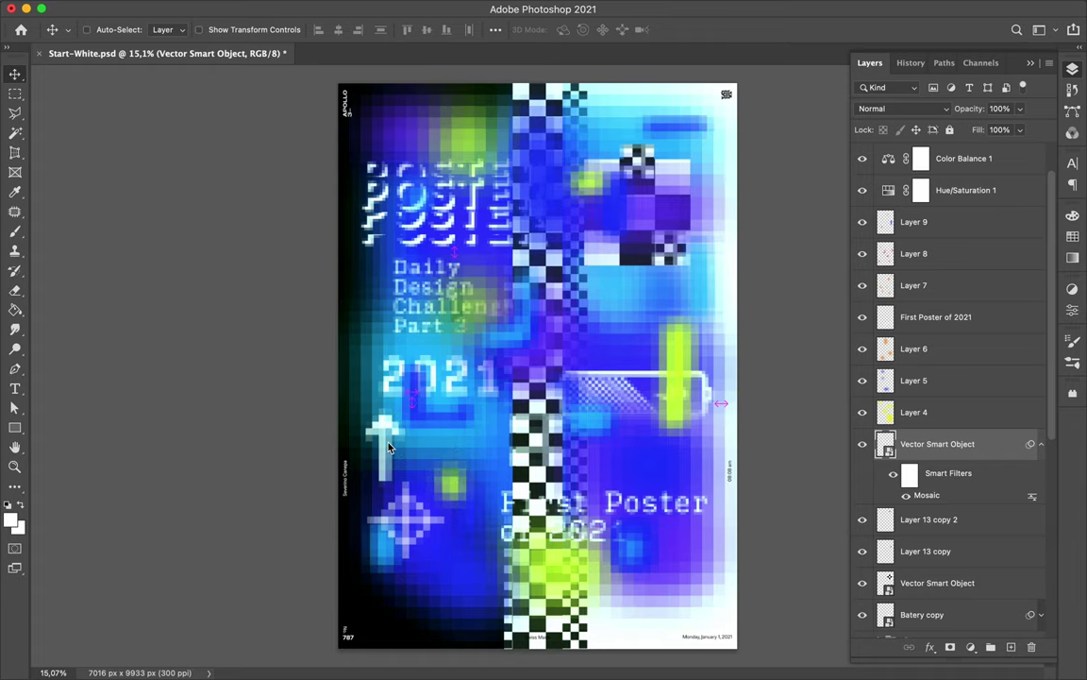
mouse_move(601, 323)
mouse_down()
mouse_move(607, 342)
mouse_move(596, 350)
mouse_move(660, 357)
mouse_up()
scroll(636, 288, up, 2)
Step: Draw a rectangle with a dark outline stroke and set its corner style
key(u)
click(219, 29)
click(142, 110)
click(668, 304)
key(Return)
key(a)
click(377, 30)
click(406, 193)
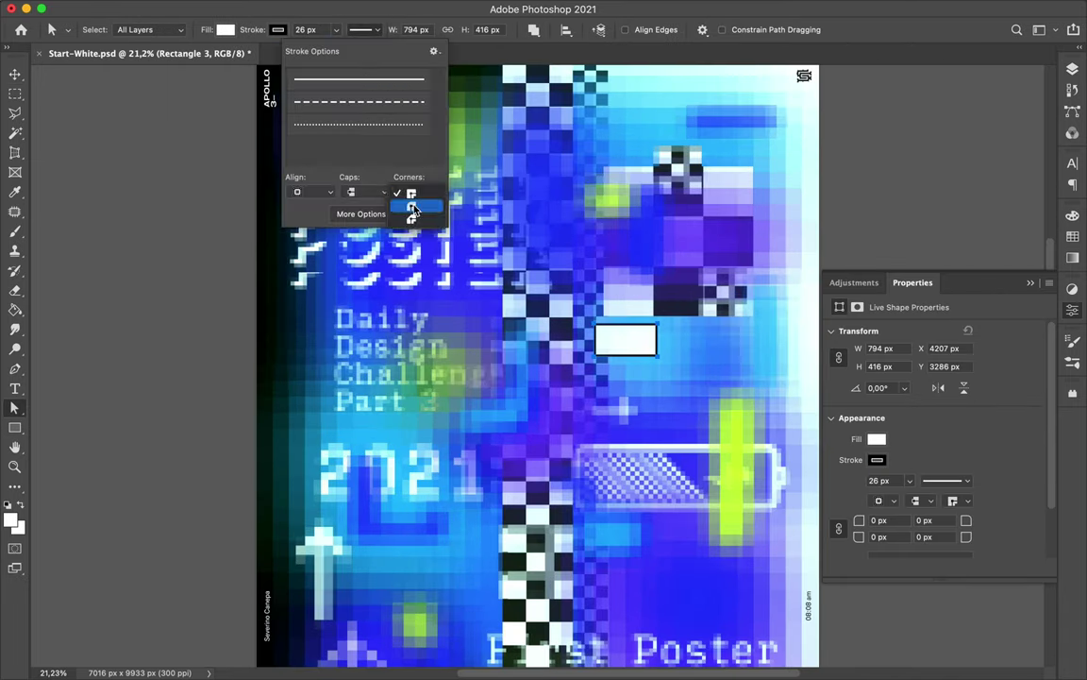
Step: Enlarge the outlined box and move its layer lower in the stack
key(v)
drag(657, 356, 685, 375)
key(Return)
click(1072, 68)
drag(934, 386, 960, 557)
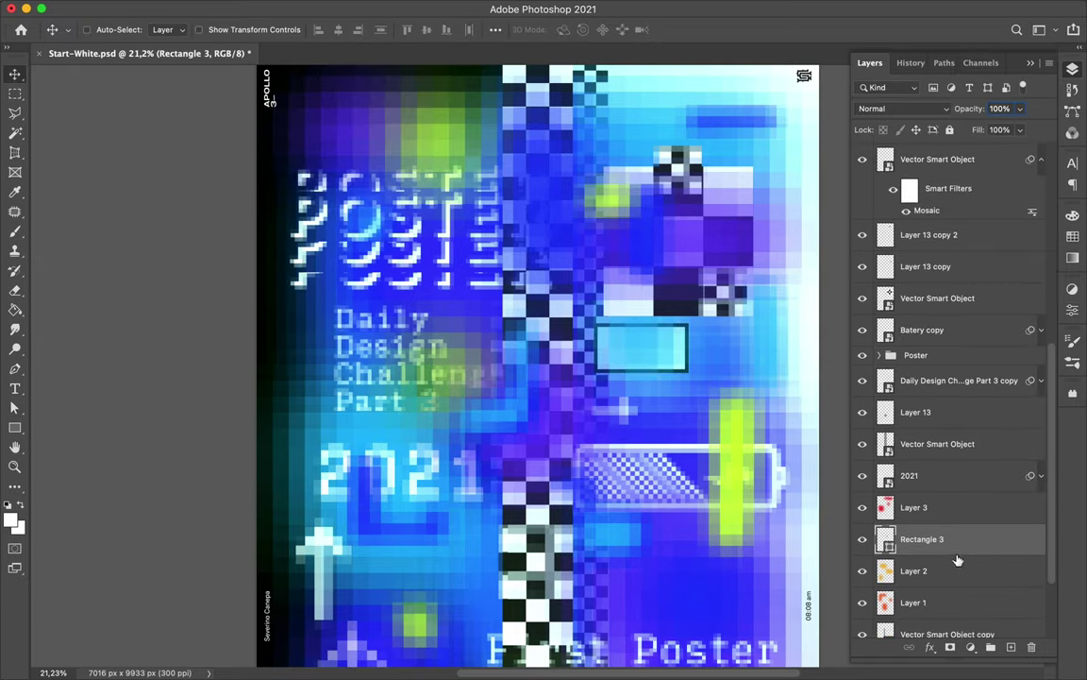
Step: Place box copies behind the Part line, by the POSTER title and near the top left
drag(493, 431, 476, 432)
drag(344, 415, 337, 253)
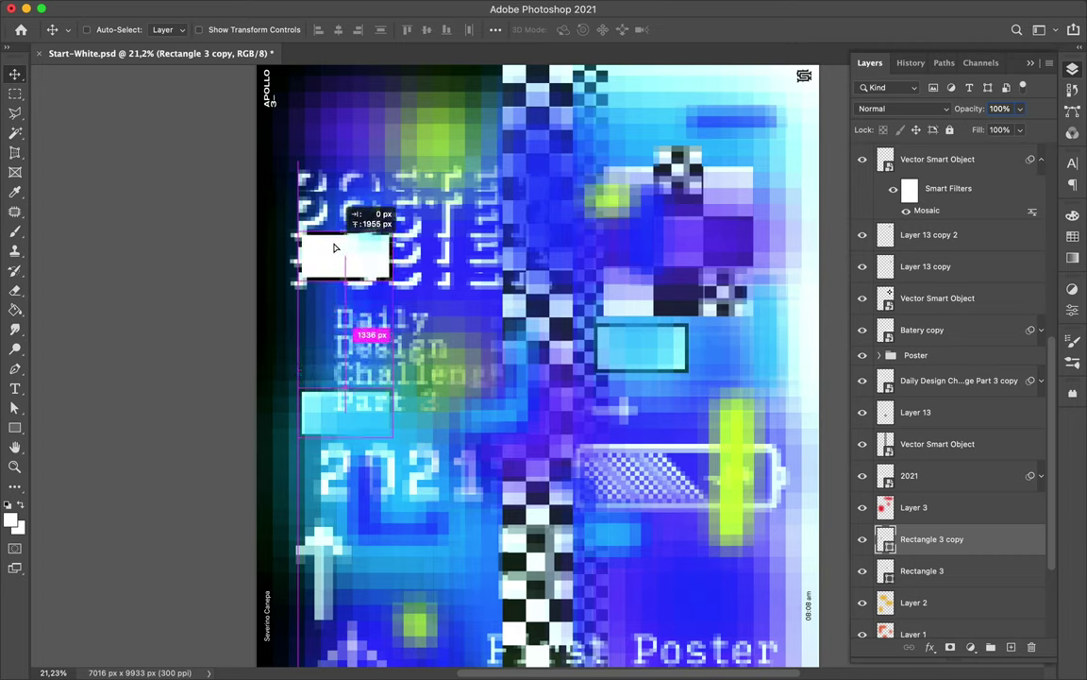
drag(945, 389, 945, 510)
drag(344, 260, 344, 148)
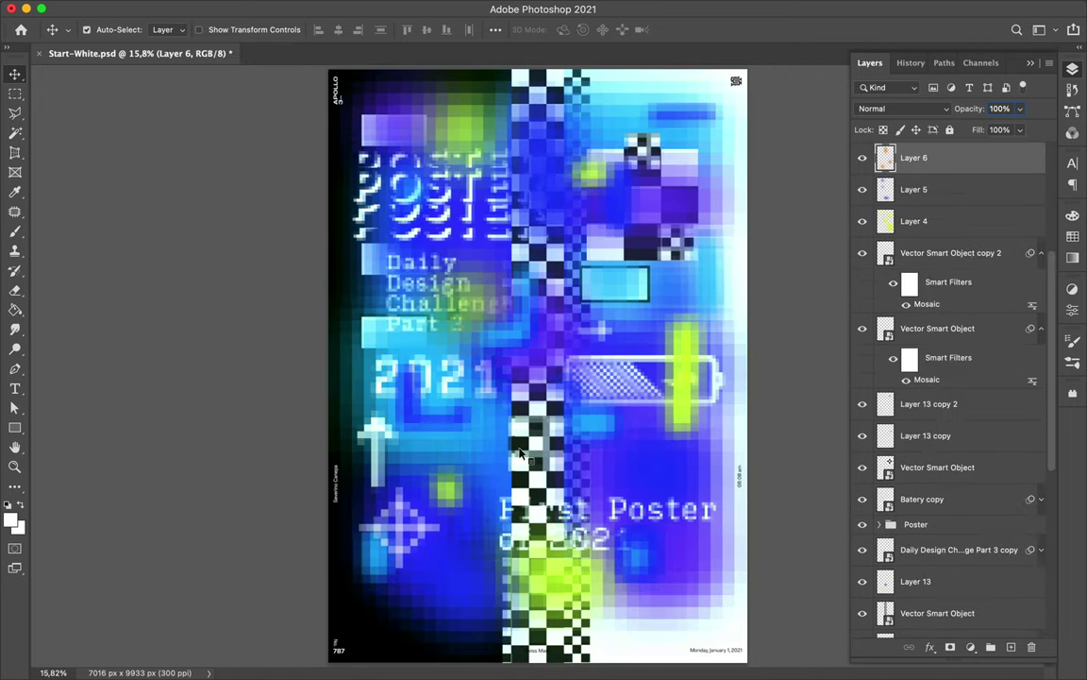
Step: Copy a checkerboard strip onto a new layer and apply Mosaic at cell size 152
key(alt+bracketleft)
key(alt+bracketleft)
key(alt+comma)
key(m)
key(ctrl+shift+alt+n)
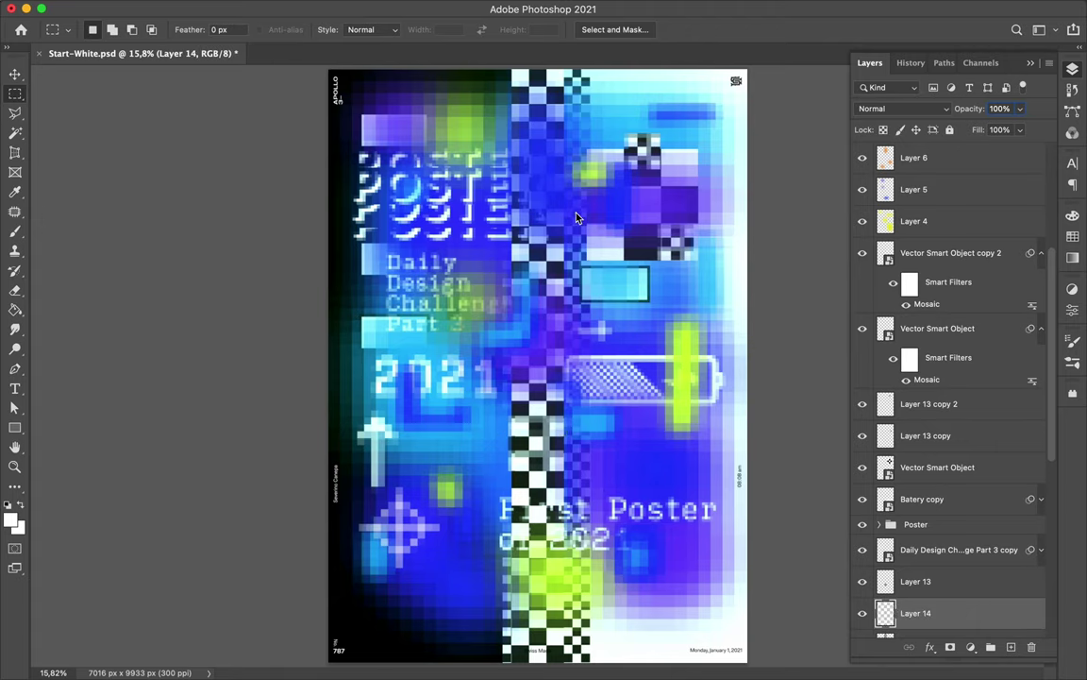
click(352, 8)
click(604, 347)
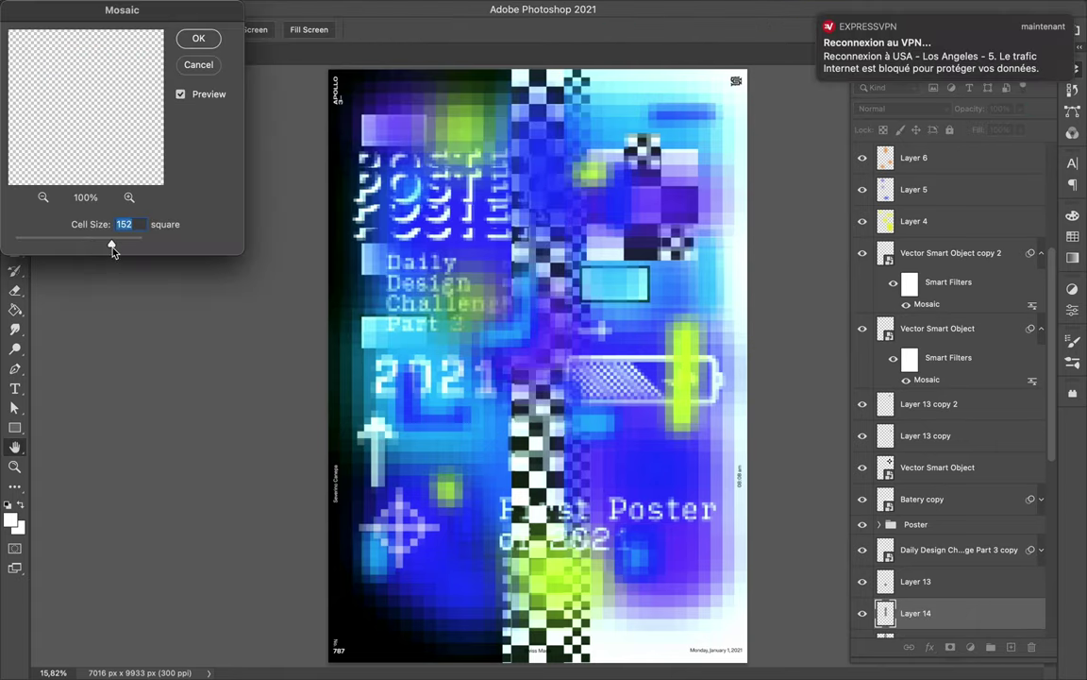
key(Return)
Step: Put the strip on the left edge and a copy above the adjustments on the right edge
key(v)
drag(552, 288, 329, 185)
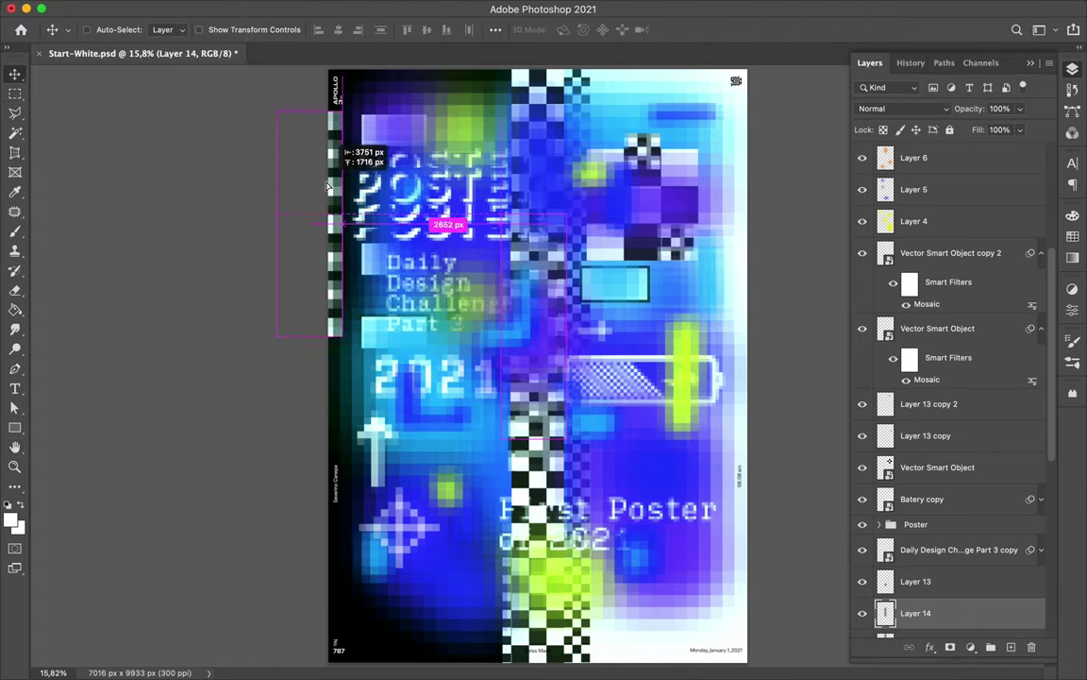
drag(328, 185, 792, 309)
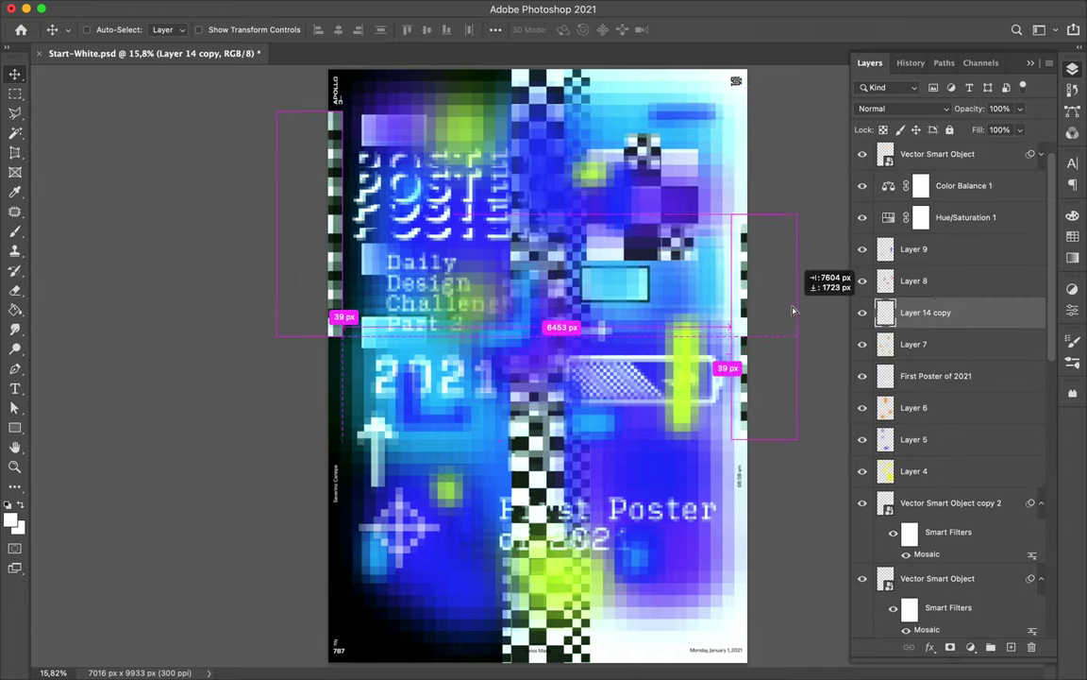
drag(925, 312, 941, 197)
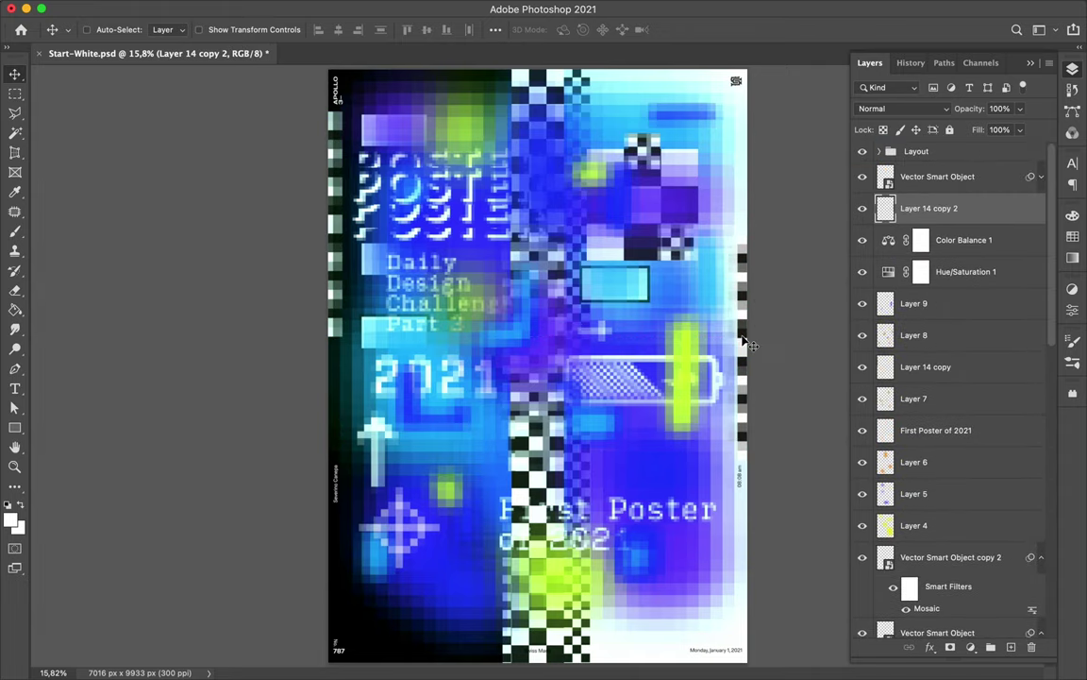